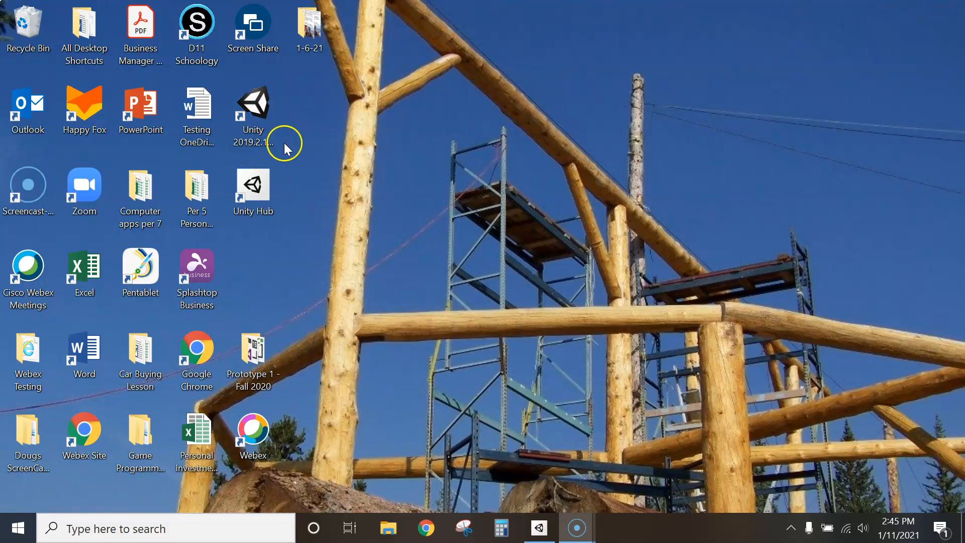
Bring up Unity Hub and reposition its window on the desktop.
{"action": "left_click", "coordinate": [245, 144]}
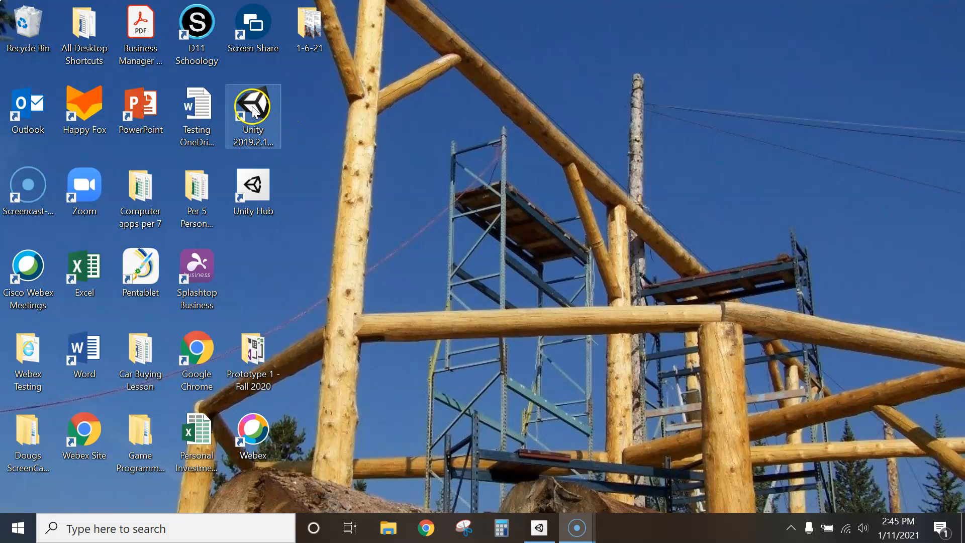
{"action": "left_click", "coordinate": [250, 191]}
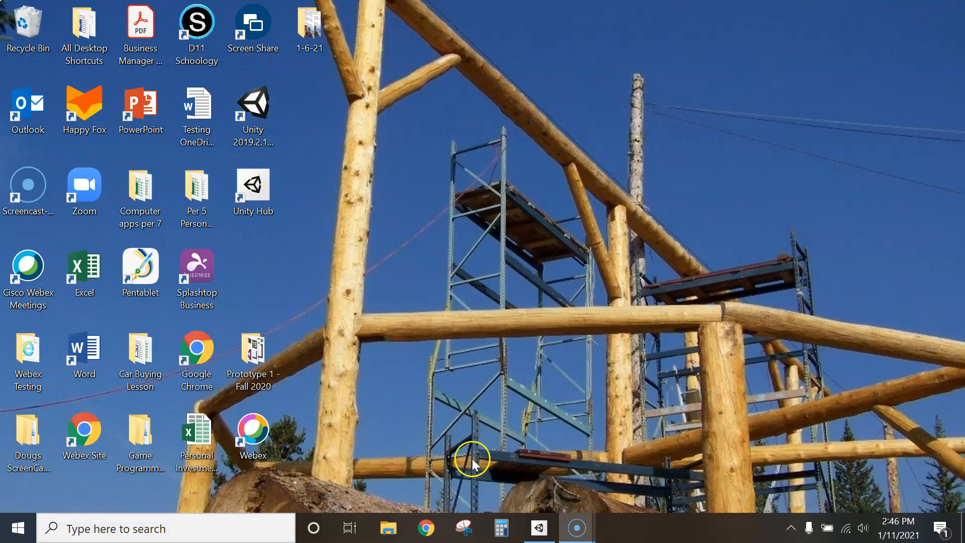
{"action": "left_click", "coordinate": [546, 529]}
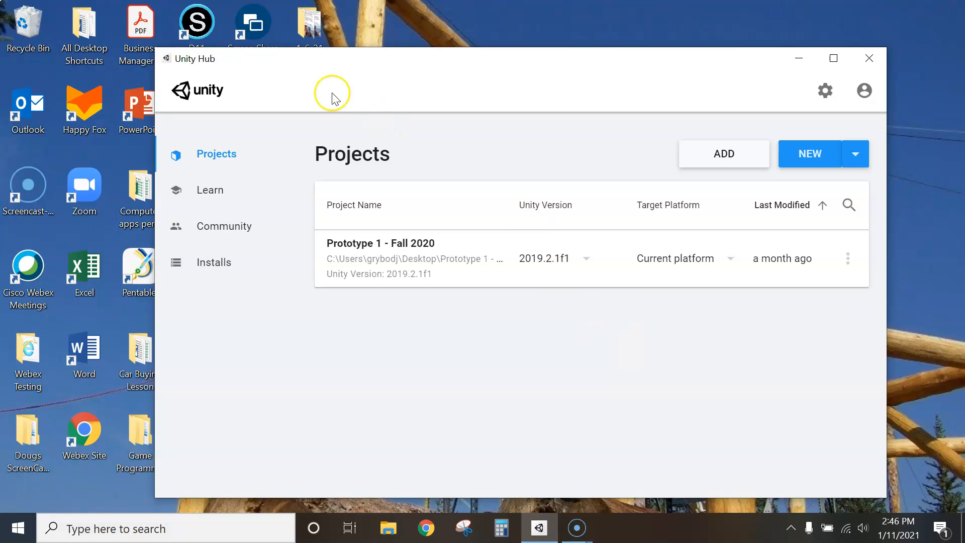
{"action": "left_click_drag", "start_coordinate": [197, 68], "coordinate": [409, 56]}
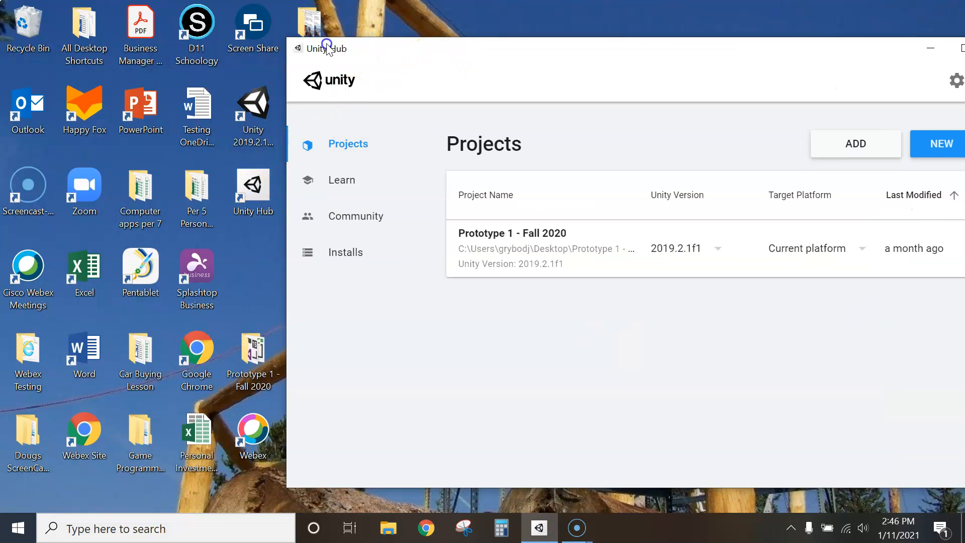
{"action": "left_click_drag", "start_coordinate": [492, 59], "coordinate": [320, 48]}
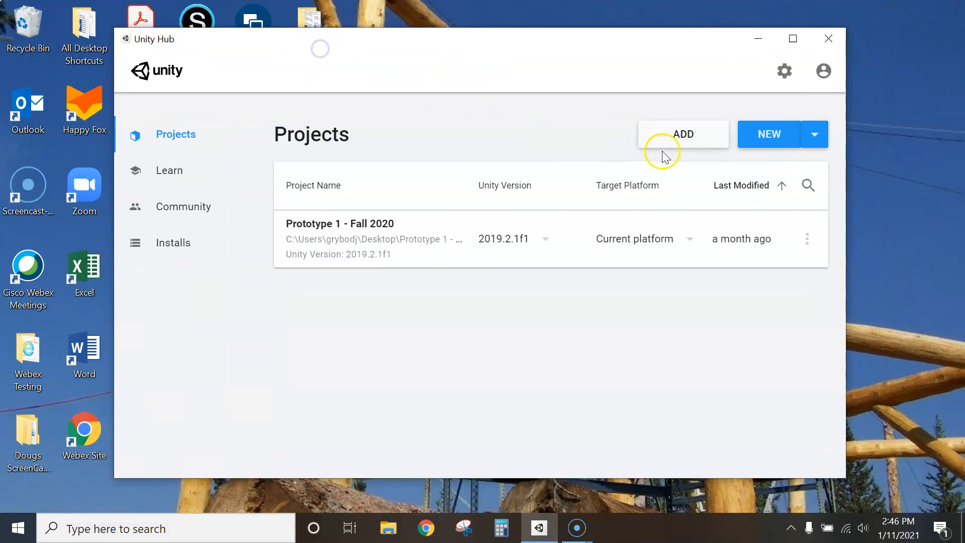
{"action": "left_click", "coordinate": [815, 135]}
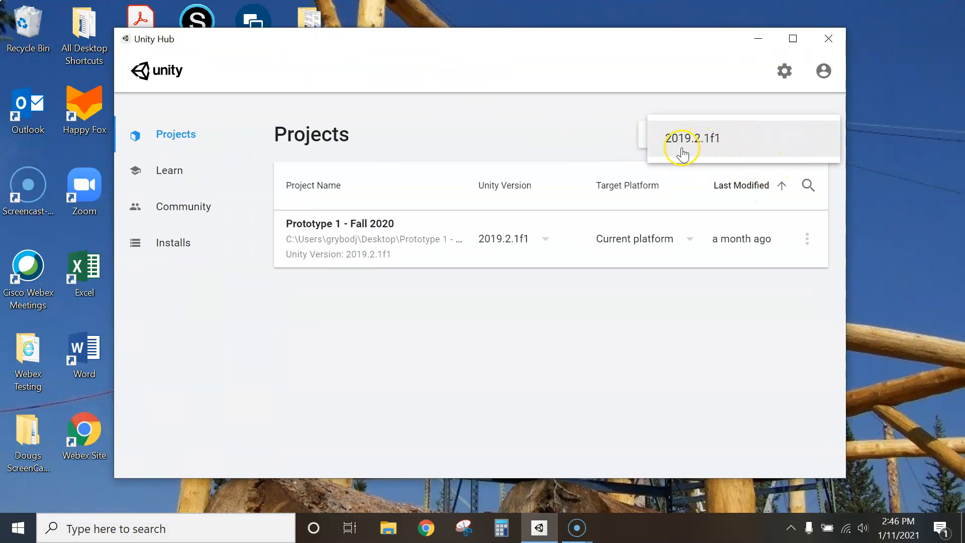
{"action": "left_click", "coordinate": [576, 133]}
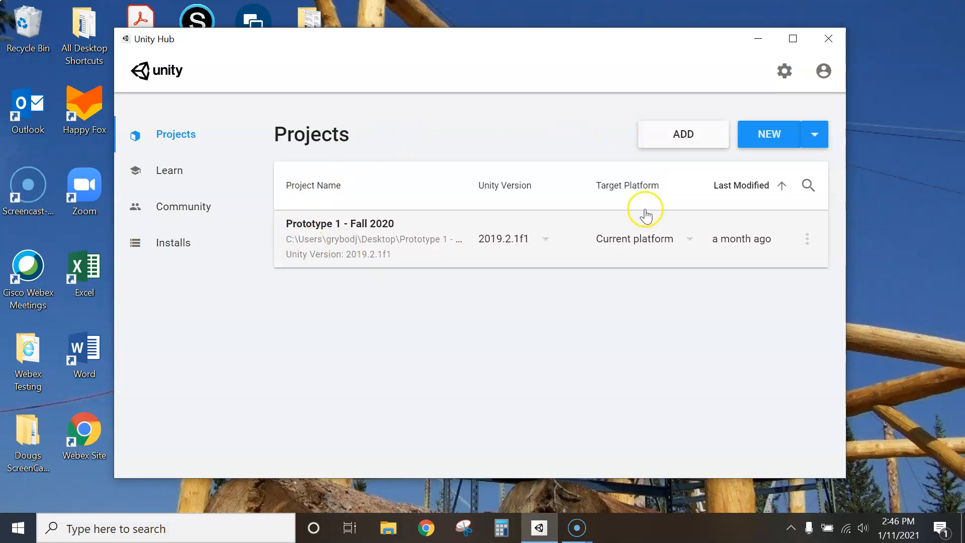
{"action": "left_click", "coordinate": [784, 134]}
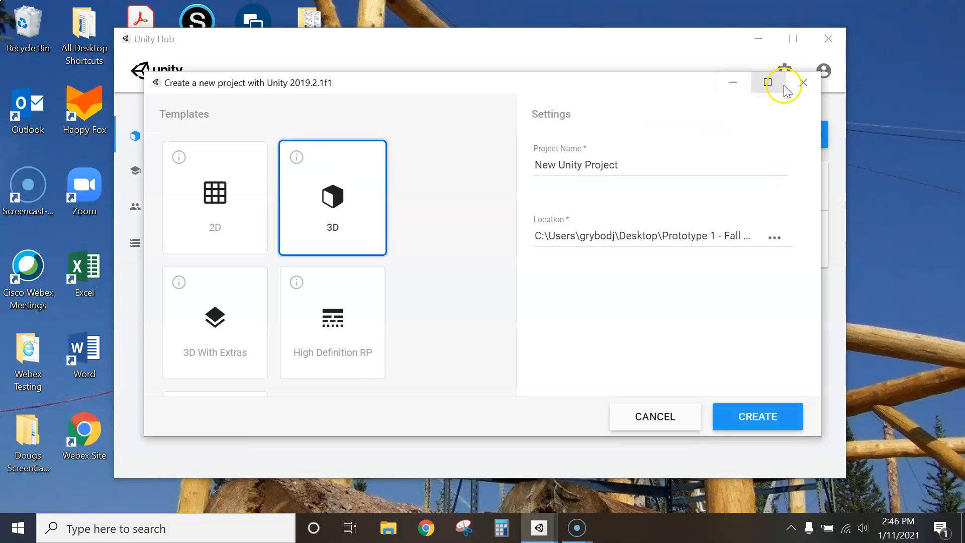
{"action": "left_click", "coordinate": [803, 83]}
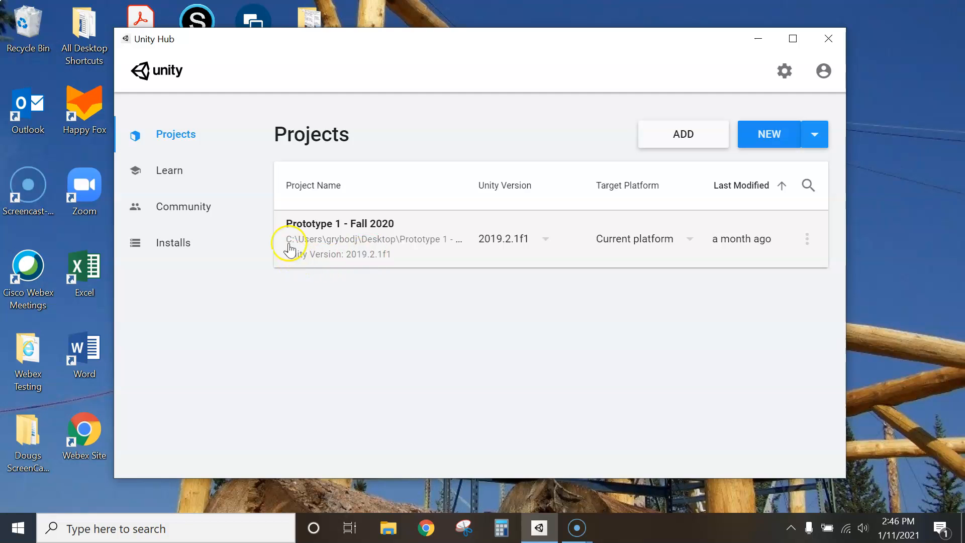
Start a new project with Unity 2019.2.1f1 and name it Prototype 1 Ver2.
{"action": "left_click", "coordinate": [800, 144]}
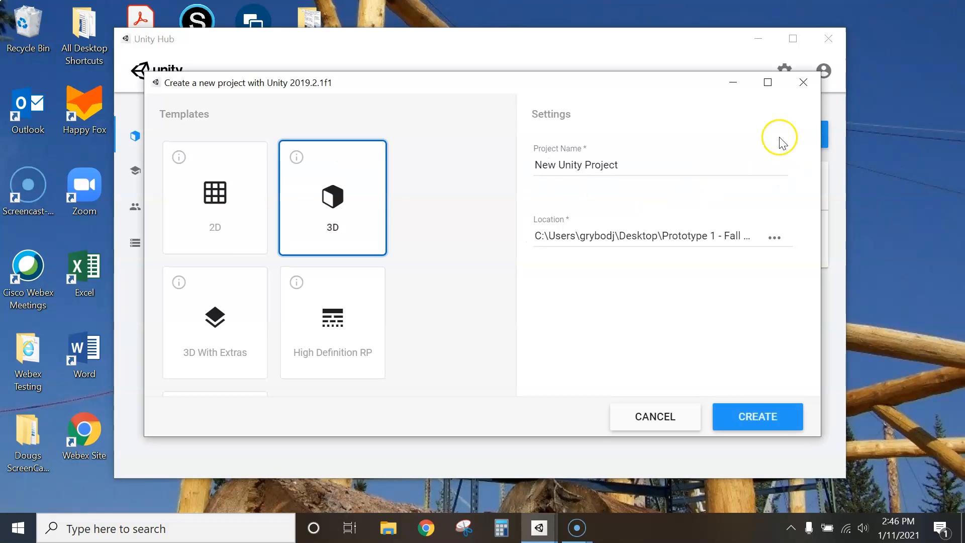
{"action": "left_click", "coordinate": [625, 166]}
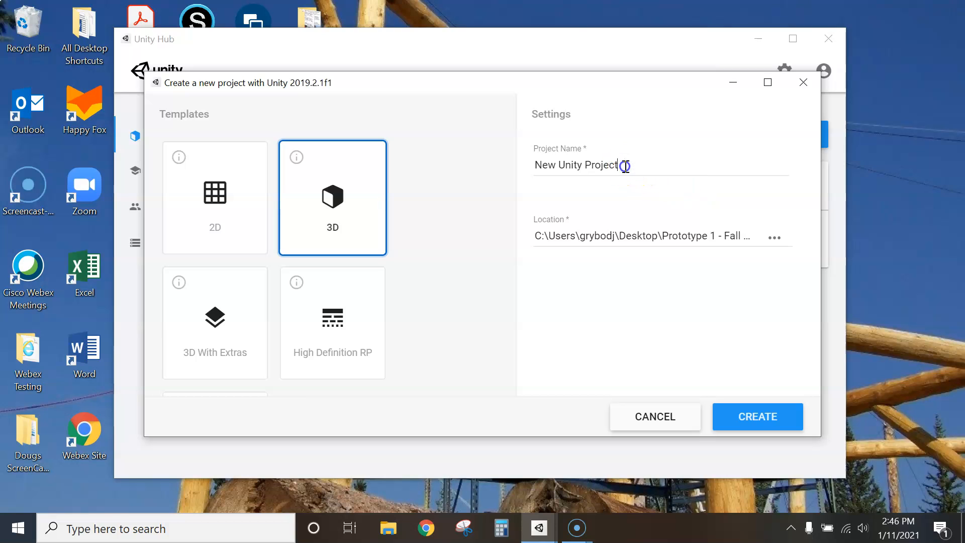
{"action": "triple_click", "coordinate": [625, 166]}
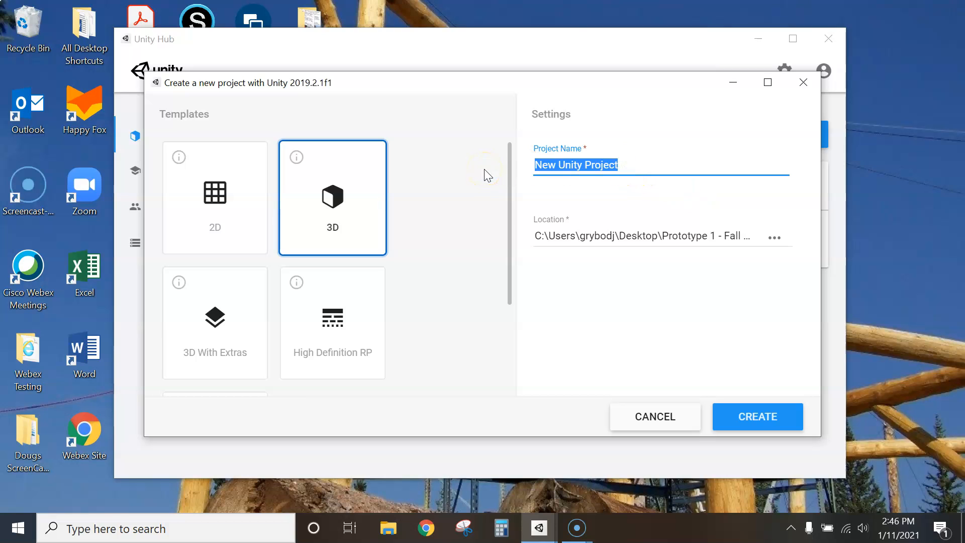
{"action": "type", "text": "Prototype"}
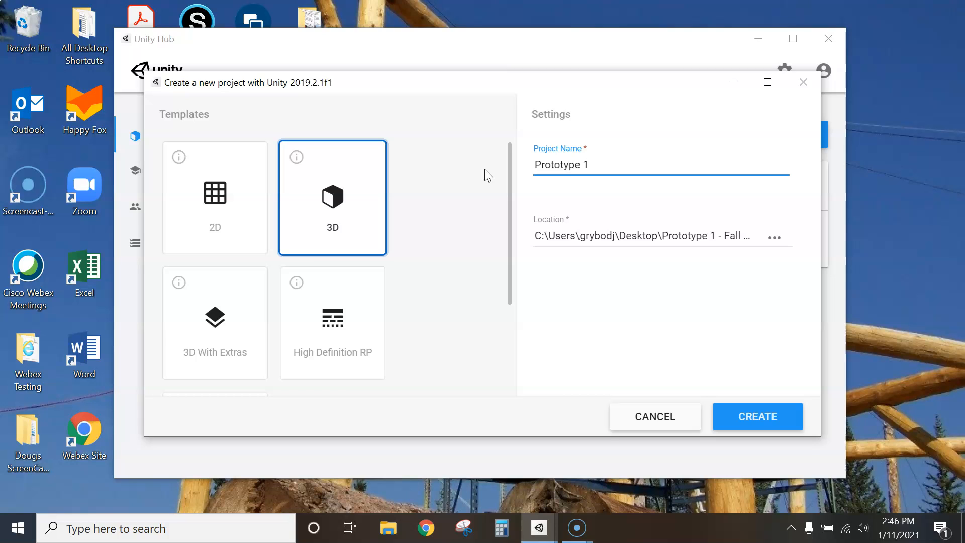
{"action": "type", "text": " 1 Ver2"}
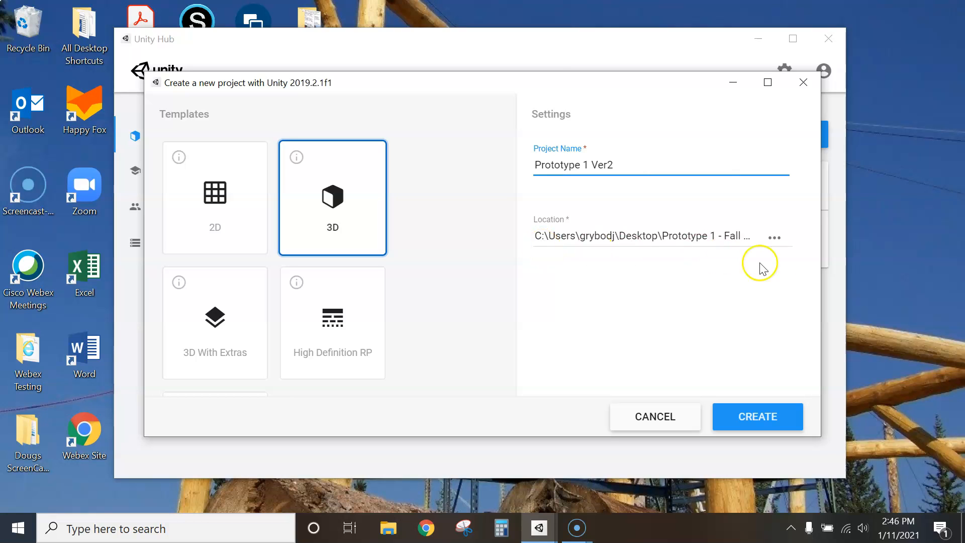
{"action": "left_click", "coordinate": [775, 239]}
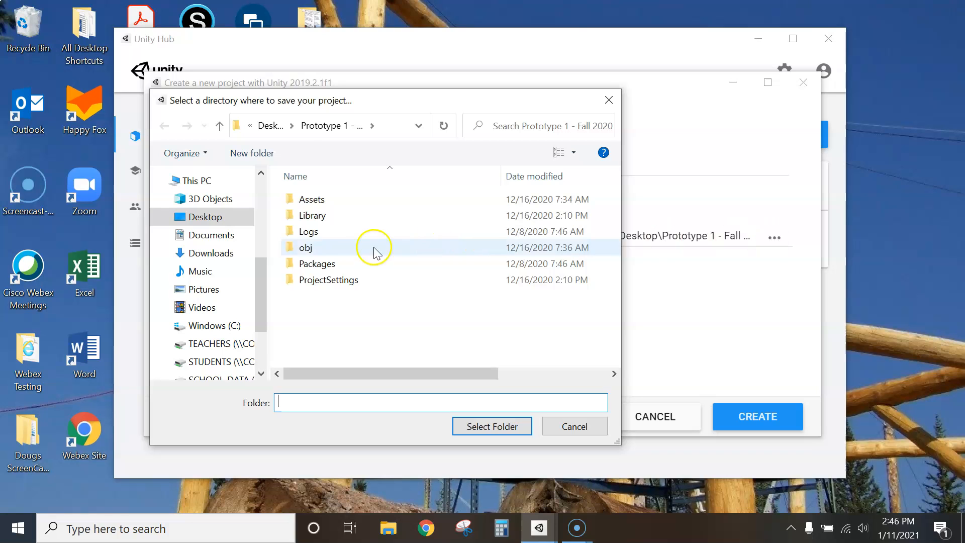
{"action": "left_click_drag", "start_coordinate": [260, 301], "coordinate": [264, 274]}
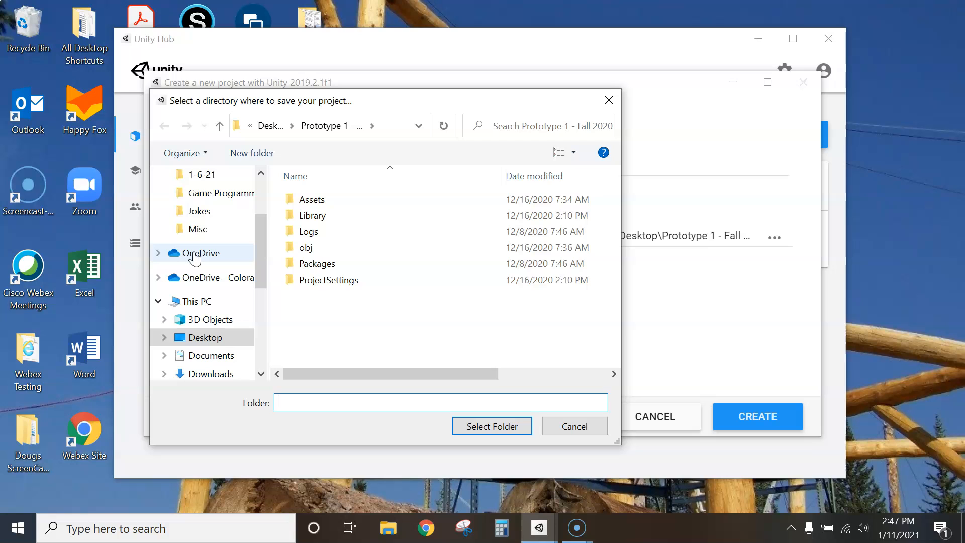
{"action": "left_click", "coordinate": [556, 426]}
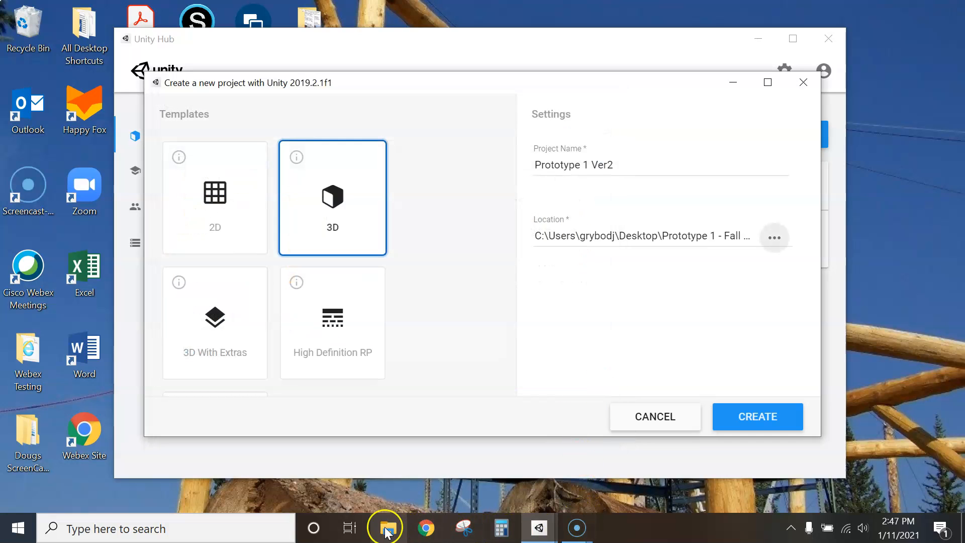
View the OneDrive - Colorado Springs School District 11 folder in File Explorer and close it.
{"action": "left_click", "coordinate": [388, 529]}
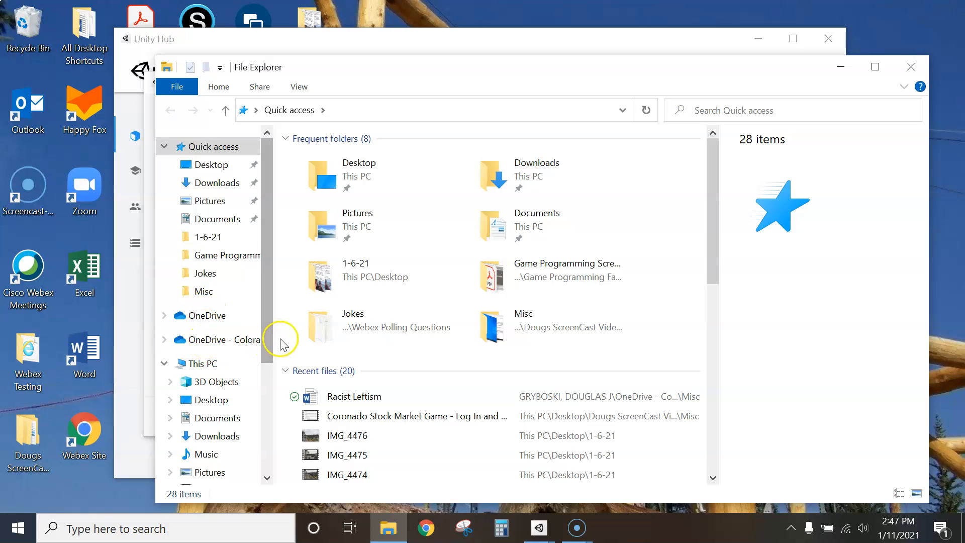
{"action": "left_click", "coordinate": [233, 340]}
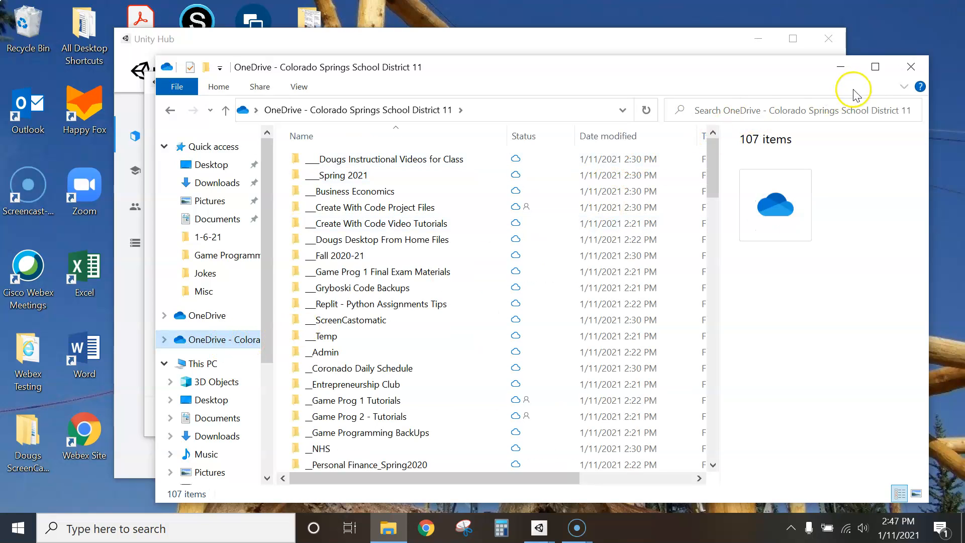
{"action": "left_click", "coordinate": [909, 68]}
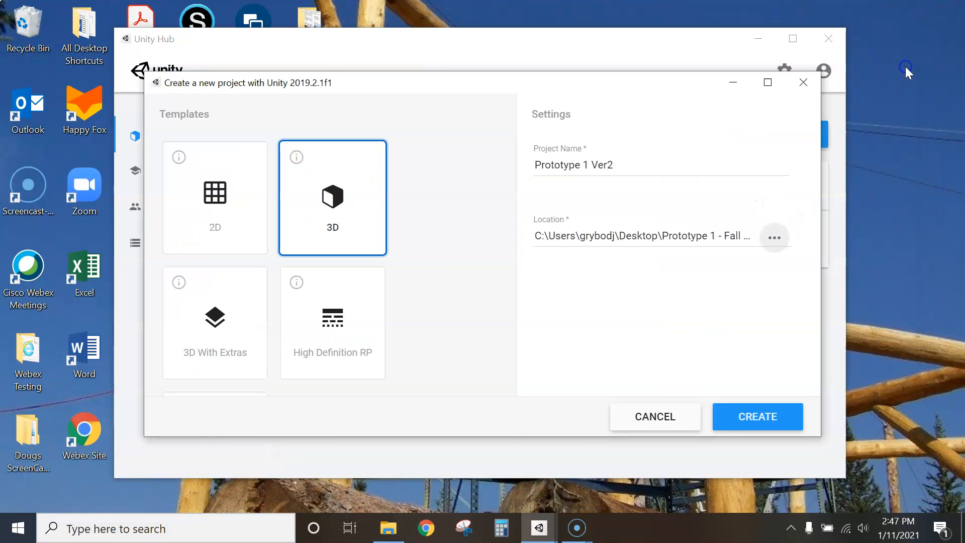
Browse for the project location and create a folder named Game Programming in OneDrive - Colorado Springs School District 11.
{"action": "left_click", "coordinate": [775, 238]}
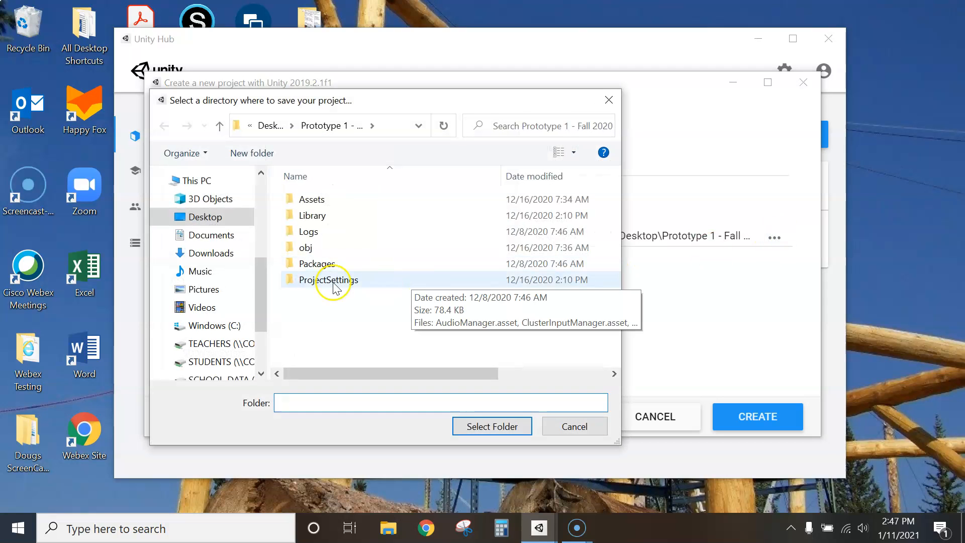
{"action": "left_click_drag", "start_coordinate": [261, 280], "coordinate": [269, 231]}
{"action": "left_click", "coordinate": [234, 300]}
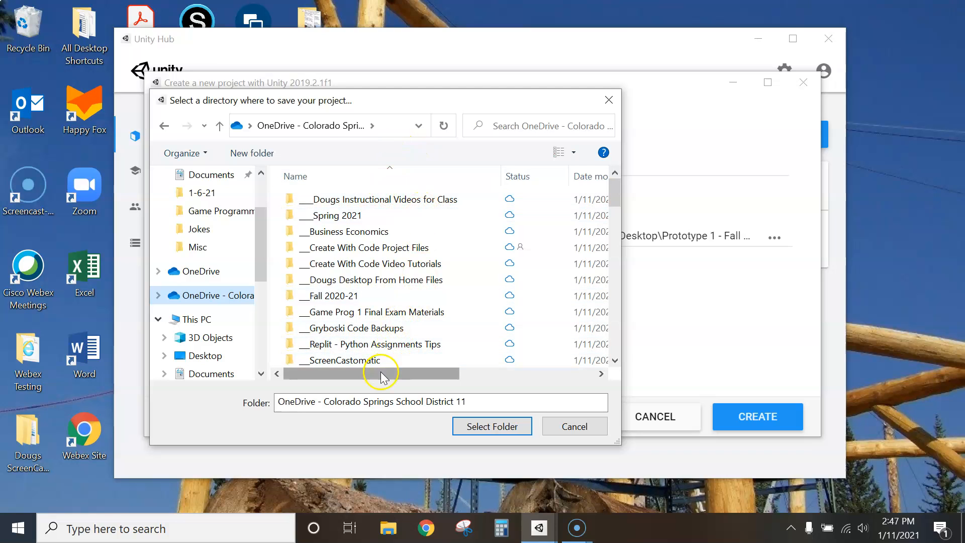
{"action": "left_click", "coordinate": [247, 152]}
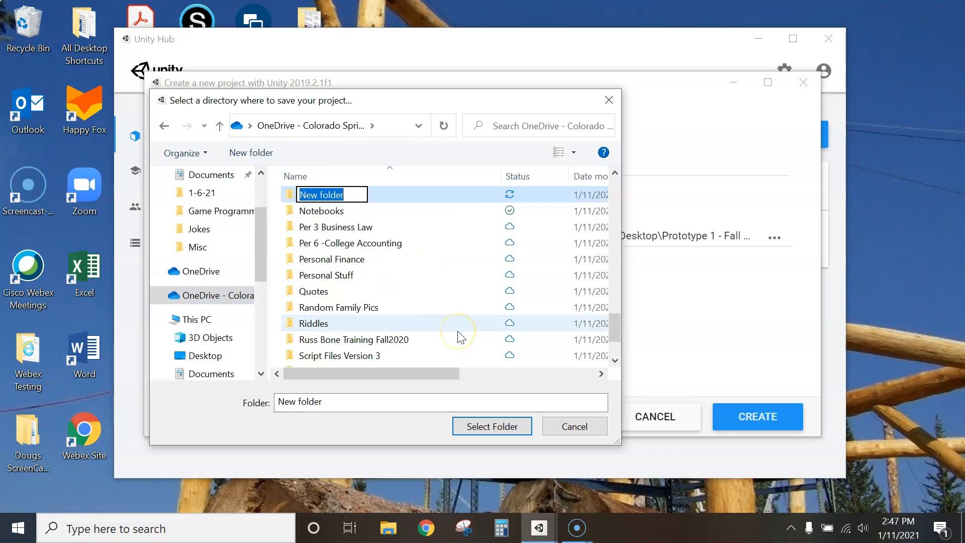
{"action": "type", "text": "Game Programming 2"}
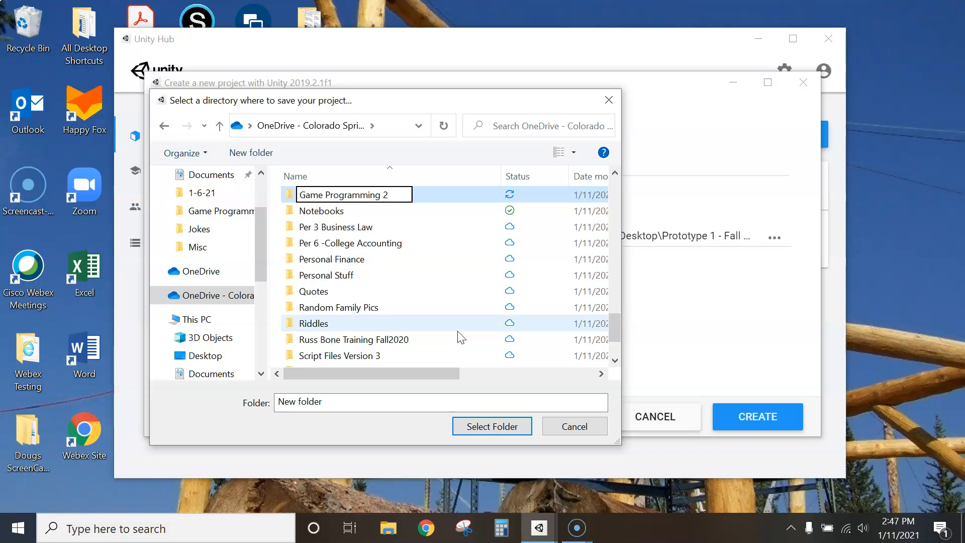
{"action": "key", "text": "BackSpace"}
{"action": "key", "text": "BackSpace"}
{"action": "key", "text": "Return"}
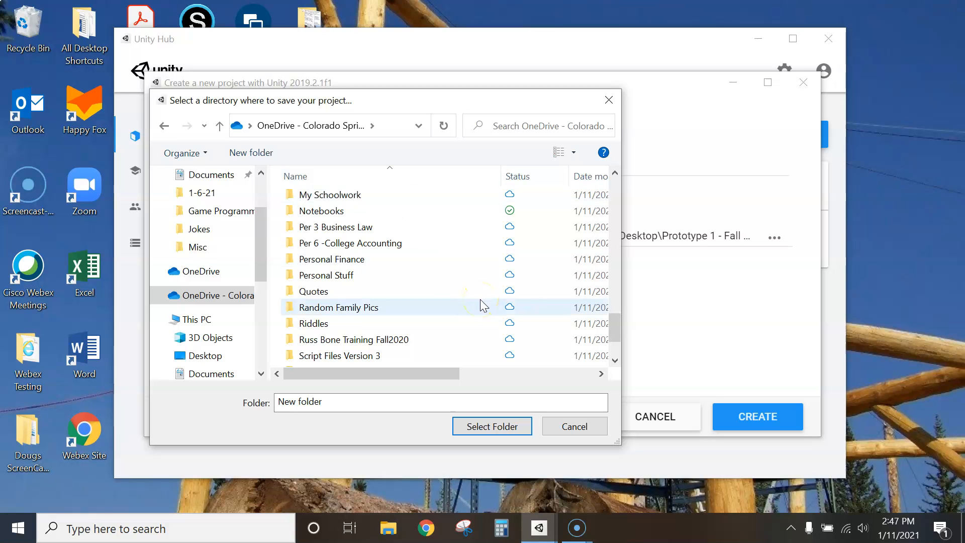
Set the Game Programming folder as the project location and create the project.
{"action": "scroll", "coordinate": [491, 303], "scroll_direction": "up", "scroll_amount": 7}
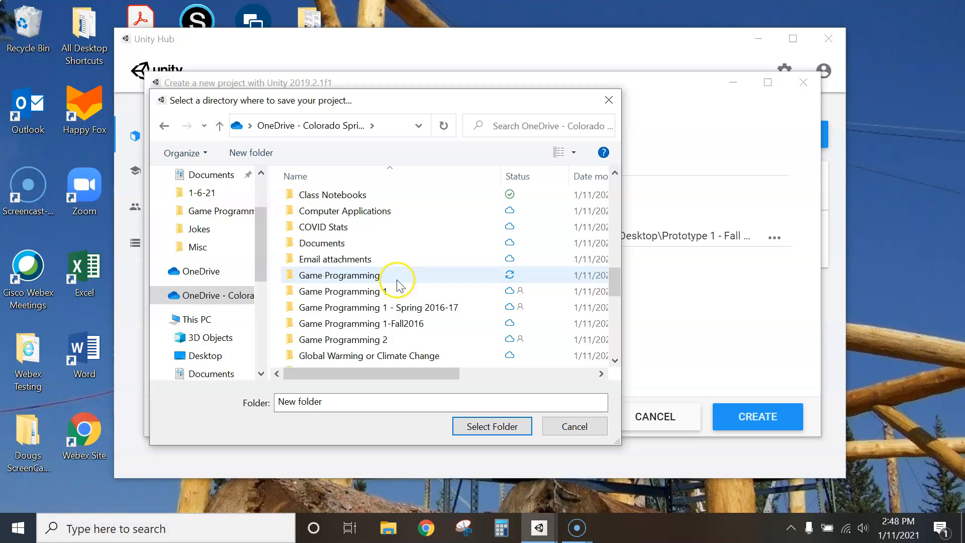
{"action": "left_click", "coordinate": [370, 275]}
{"action": "left_click", "coordinate": [491, 426]}
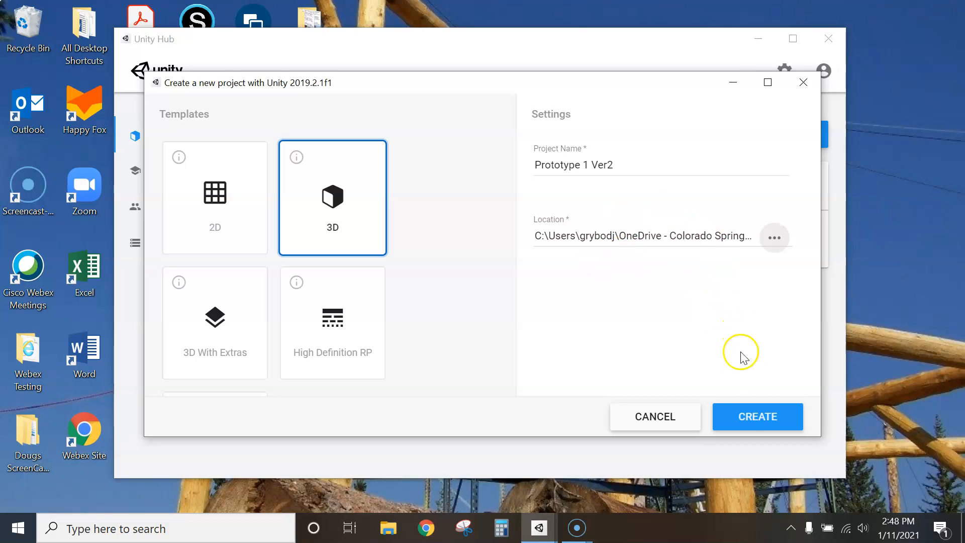
{"action": "left_click", "coordinate": [754, 415]}
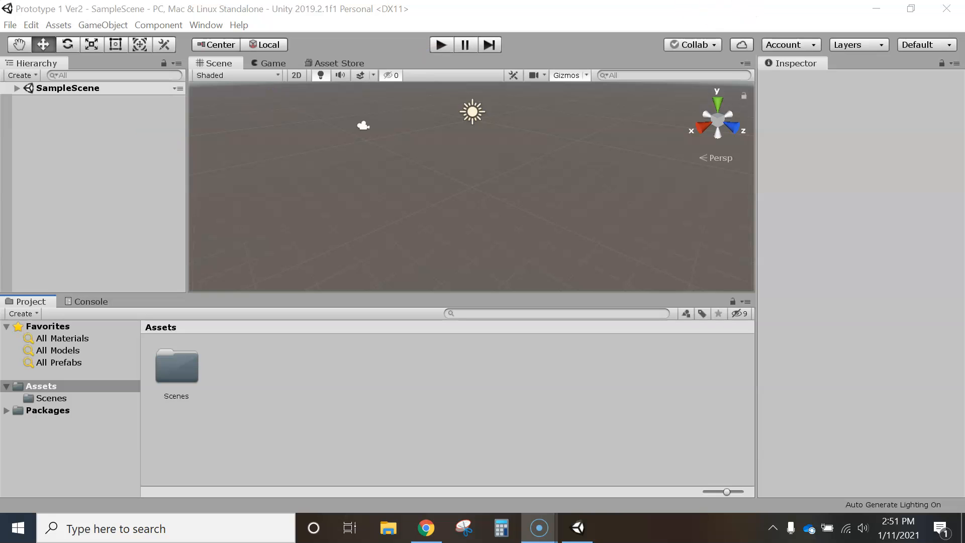
Minimize the Unity editor, switch to Chrome and open the Create With Code - Video Tutorials folder in the Schoology course.
{"action": "left_click", "coordinate": [876, 9]}
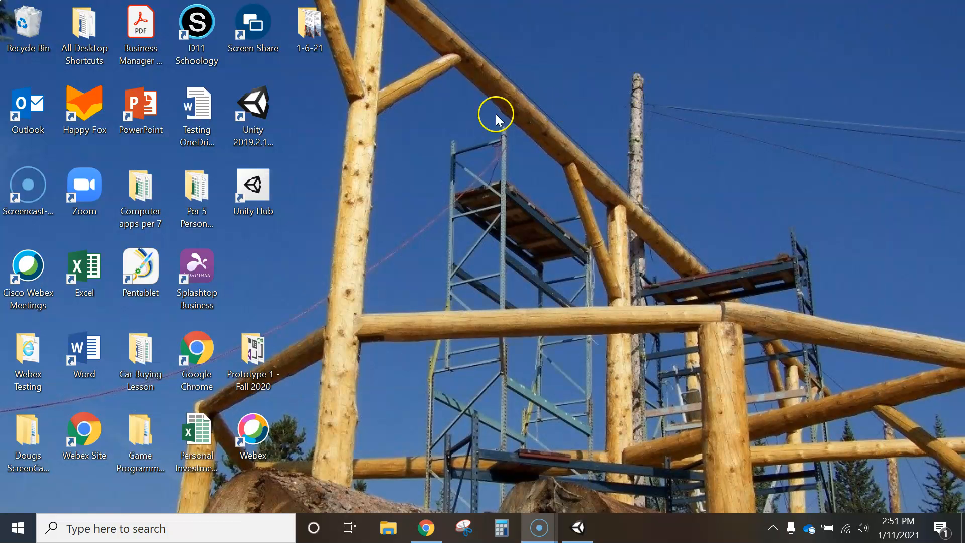
{"action": "left_click", "coordinate": [426, 530]}
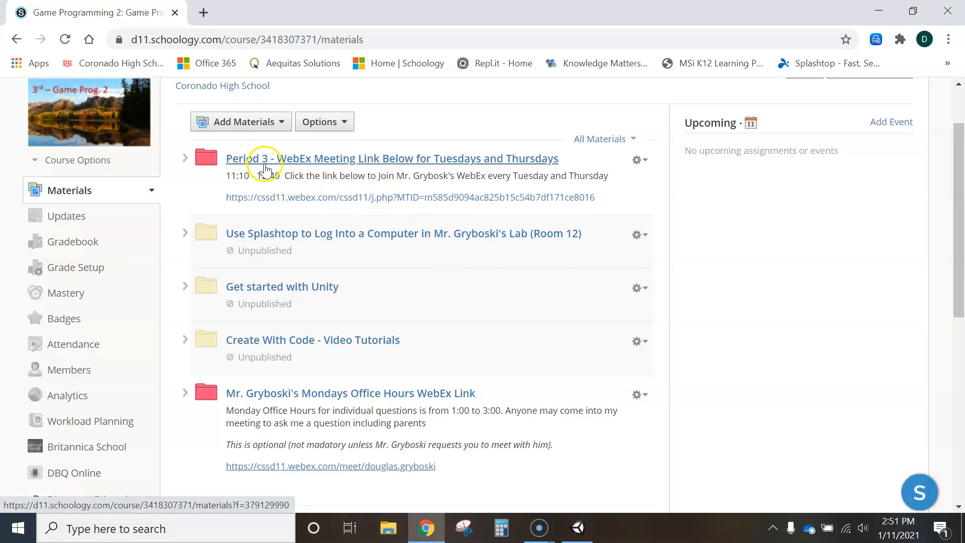
{"action": "scroll", "coordinate": [346, 237], "scroll_direction": "down", "scroll_amount": 1}
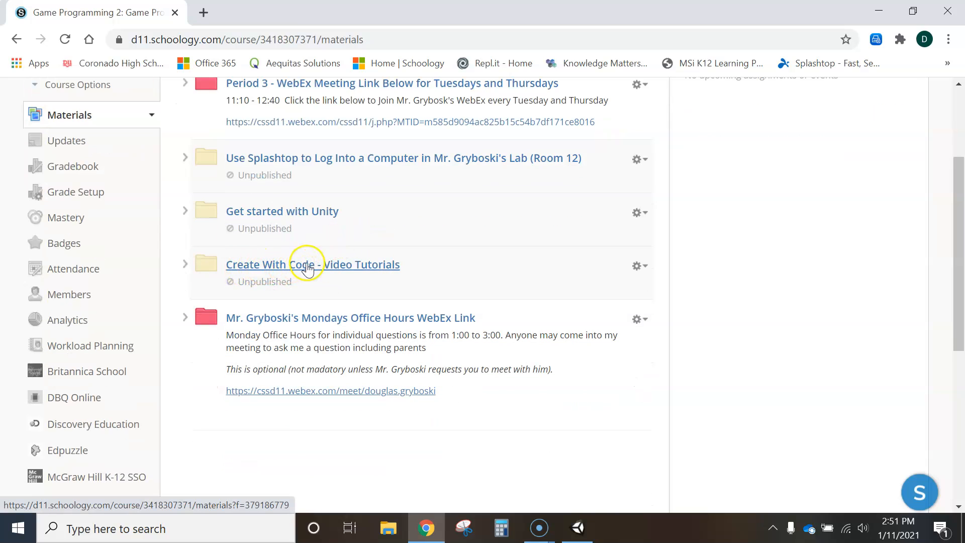
{"action": "left_click", "coordinate": [255, 271]}
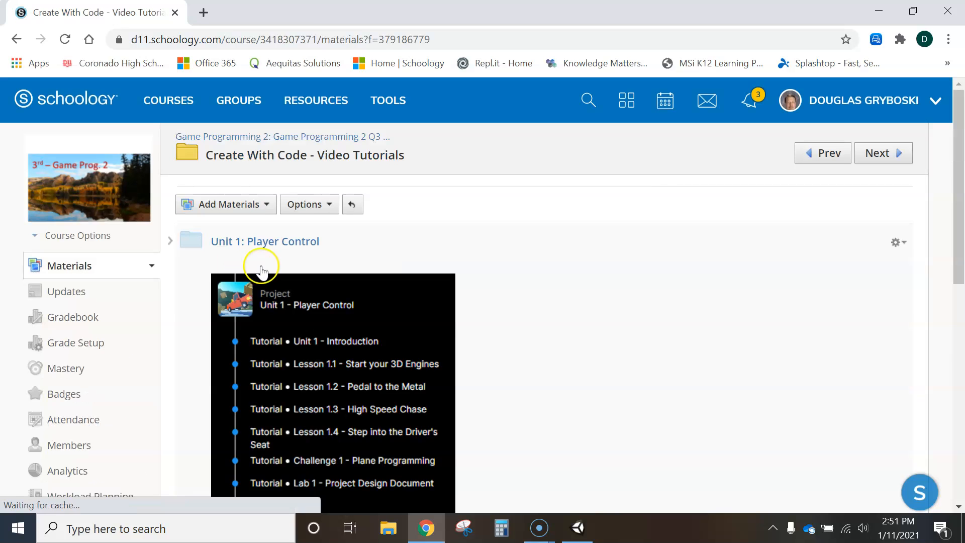
Open the Unit 1: Player Control folder, then its Lesson 1.1 - Start your 3D Engines tutorial, and look over the lesson outline.
{"action": "scroll", "coordinate": [525, 259], "scroll_direction": "down", "scroll_amount": 2}
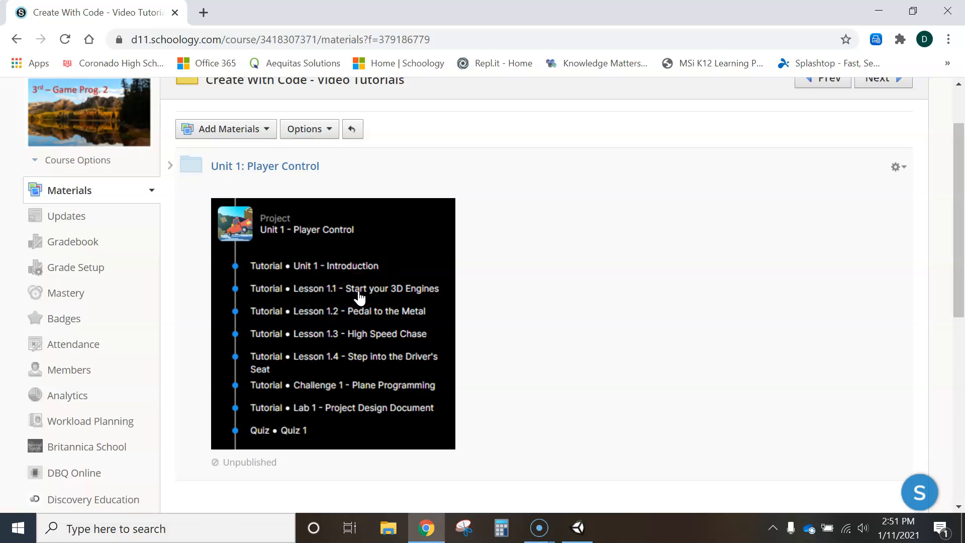
{"action": "mouse_move", "coordinate": [359, 297]}
{"action": "left_mouse_down"}
{"action": "mouse_move", "coordinate": [335, 298]}
{"action": "mouse_move", "coordinate": [368, 296]}
{"action": "left_mouse_up"}
{"action": "scroll", "coordinate": [316, 284], "scroll_direction": "up", "scroll_amount": 1}
{"action": "scroll", "coordinate": [317, 284], "scroll_direction": "down", "scroll_amount": 1}
{"action": "left_click", "coordinate": [312, 167]}
{"action": "left_click", "coordinate": [305, 247]}
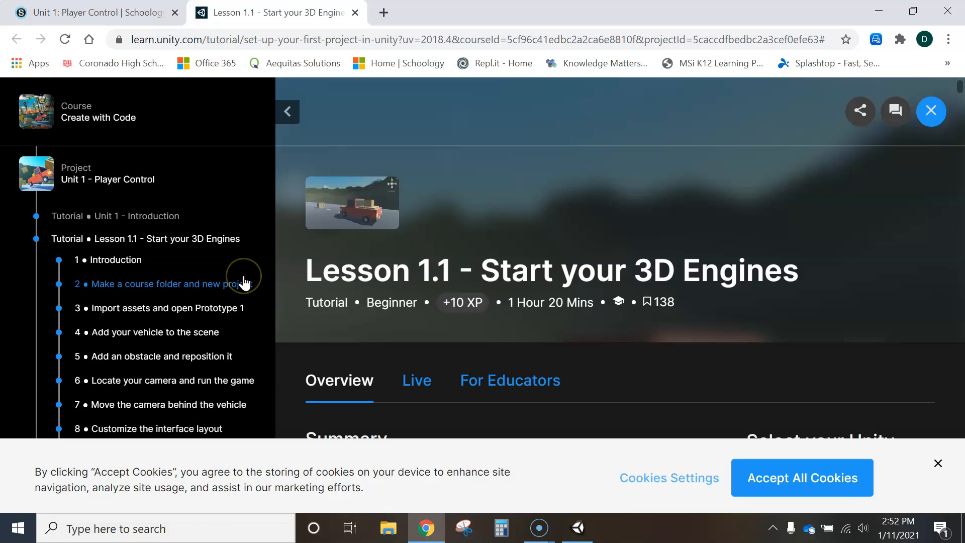
{"action": "scroll", "coordinate": [224, 284], "scroll_direction": "down", "scroll_amount": 1}
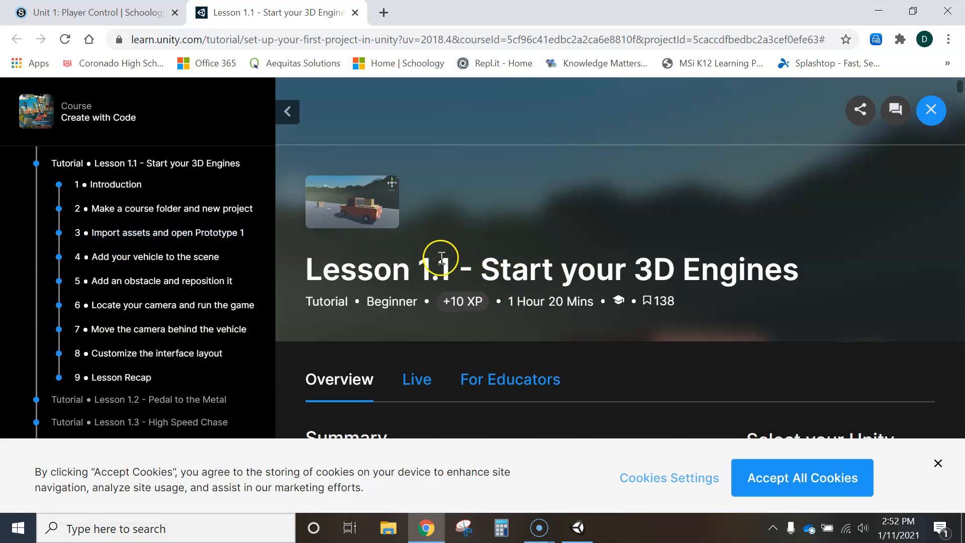
Read through the Lesson 1.1 overview and check the list of tutorial parts in Unit 1 - Player Control.
{"action": "scroll", "coordinate": [441, 258], "scroll_direction": "down", "scroll_amount": 4}
{"action": "scroll", "coordinate": [226, 308], "scroll_direction": "down", "scroll_amount": 8}
{"action": "scroll", "coordinate": [211, 302], "scroll_direction": "up", "scroll_amount": 8}
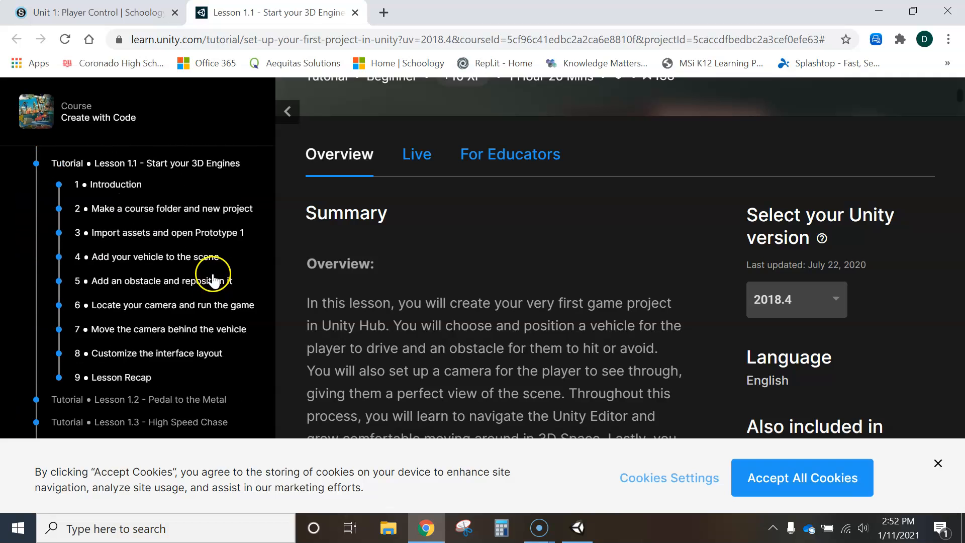
{"action": "scroll", "coordinate": [214, 261], "scroll_direction": "up", "scroll_amount": 3}
{"action": "scroll", "coordinate": [428, 171], "scroll_direction": "up", "scroll_amount": 3}
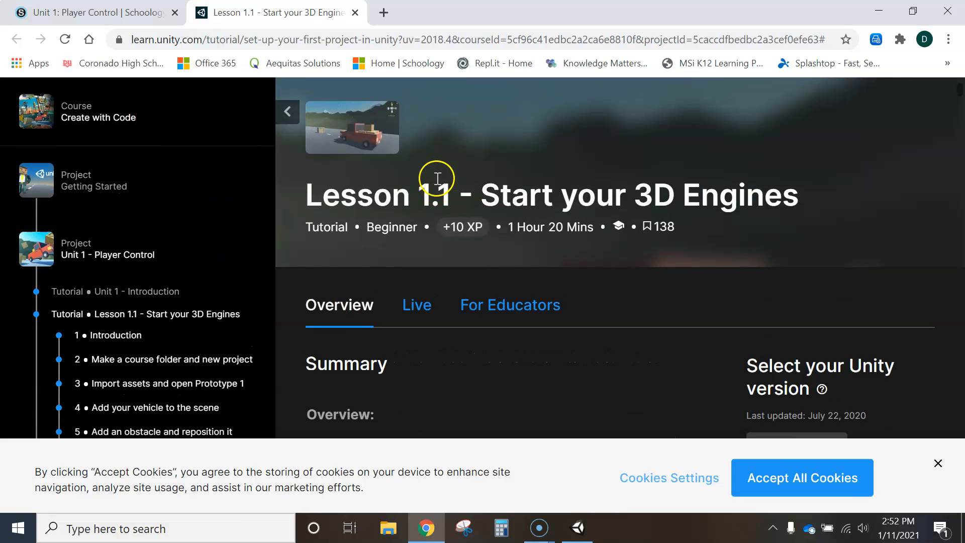
{"action": "scroll", "coordinate": [430, 193], "scroll_direction": "down", "scroll_amount": 1}
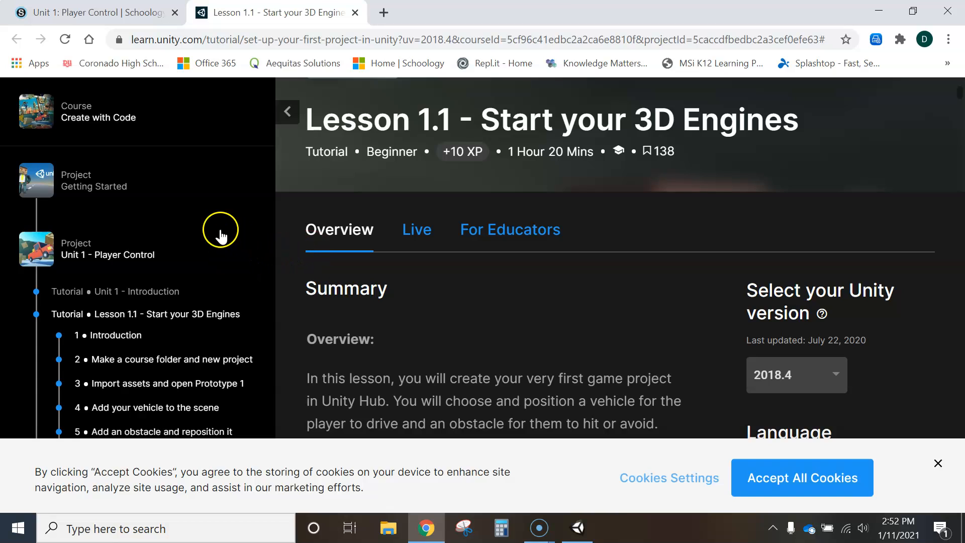
{"action": "scroll", "coordinate": [213, 250], "scroll_direction": "down", "scroll_amount": 1}
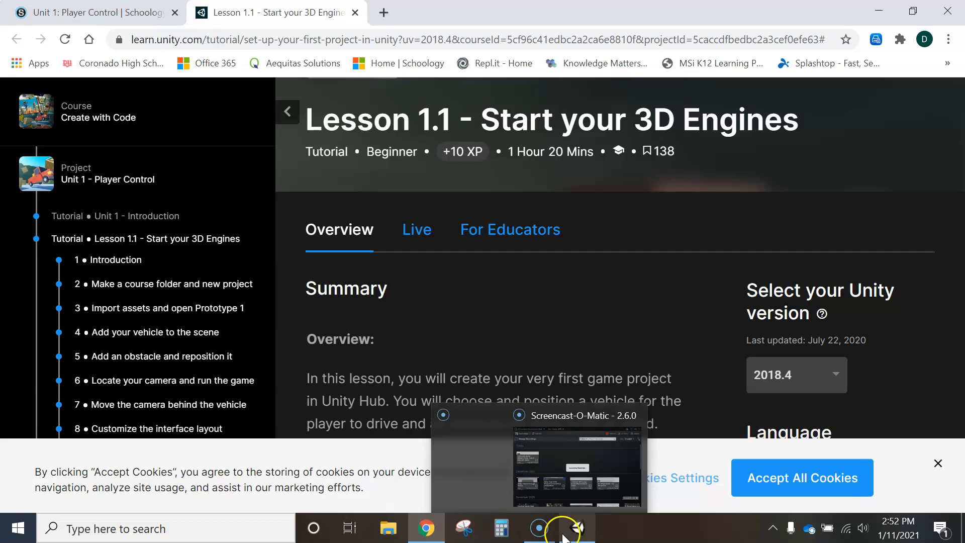
Switch to the Unity editor and start importing a custom package into the project.
{"action": "left_click", "coordinate": [577, 527]}
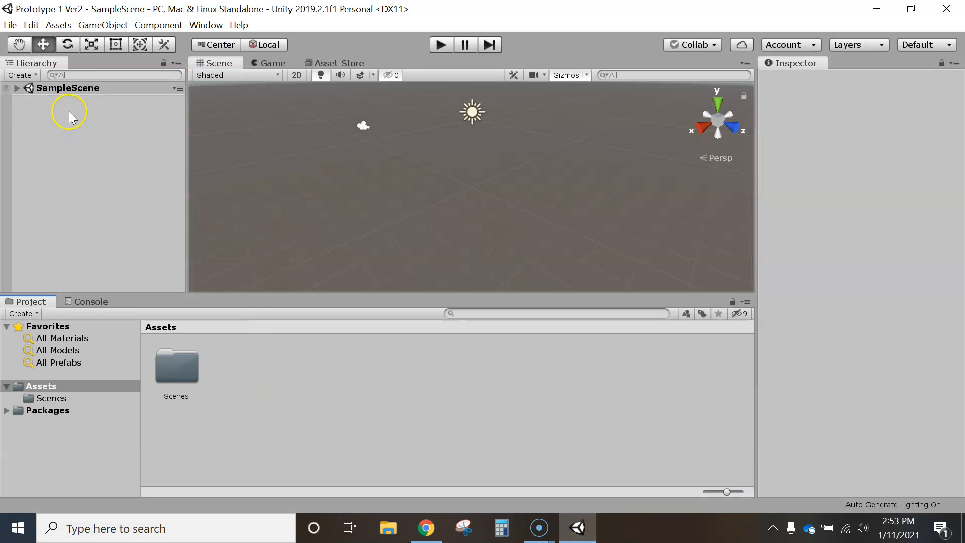
{"action": "left_click", "coordinate": [57, 25]}
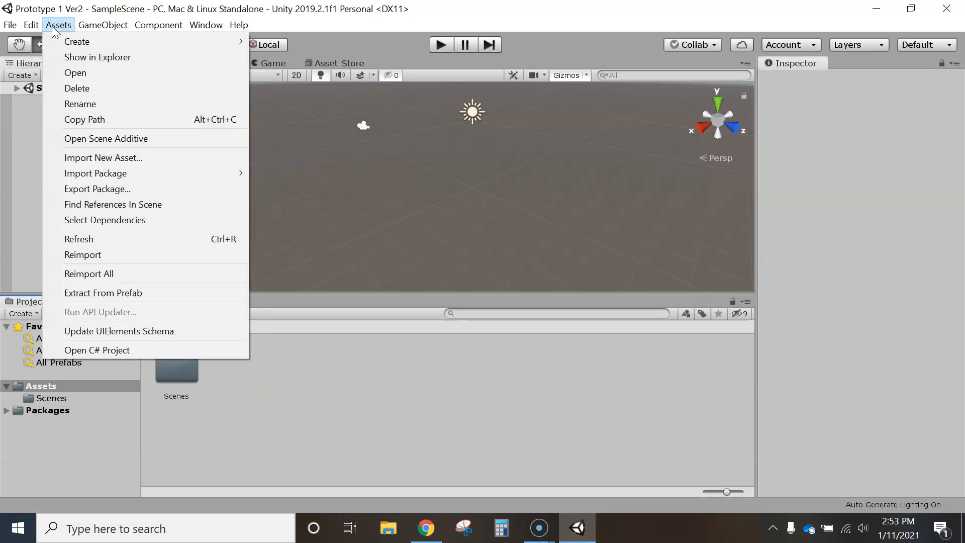
{"action": "mouse_move", "coordinate": [103, 173]}
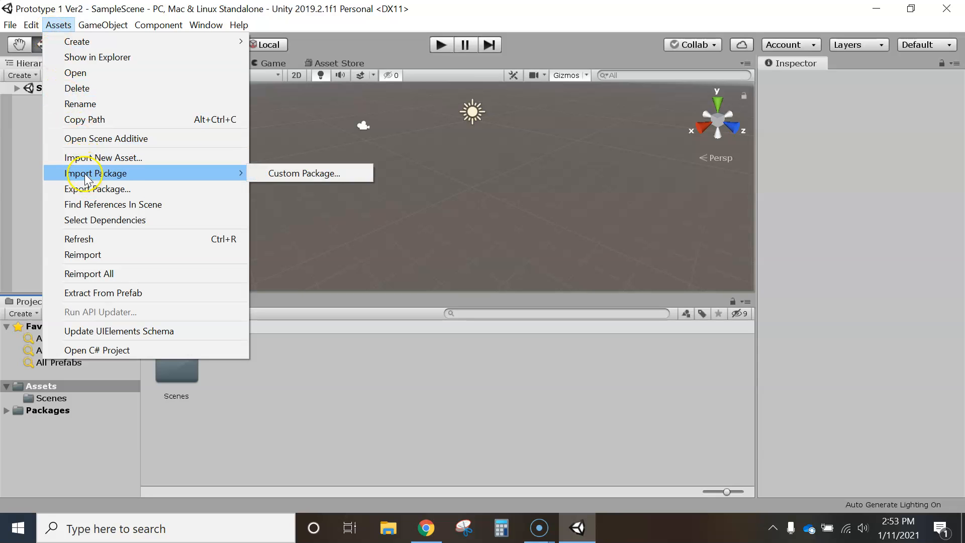
{"action": "left_click", "coordinate": [283, 174]}
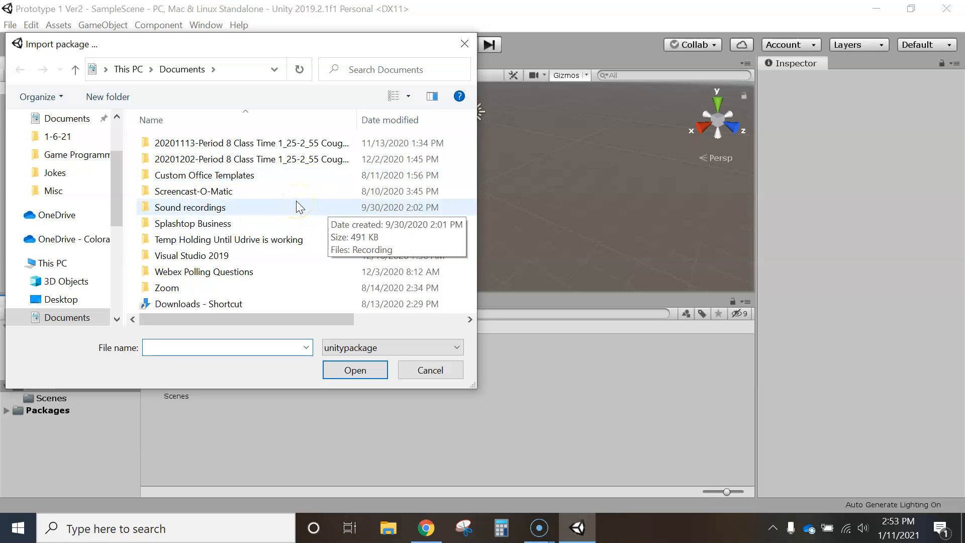
Browse to the teacher's own folder on the TEACHERS network drive and expand the drive in the folder tree.
{"action": "left_click_drag", "start_coordinate": [113, 185], "coordinate": [126, 267]}
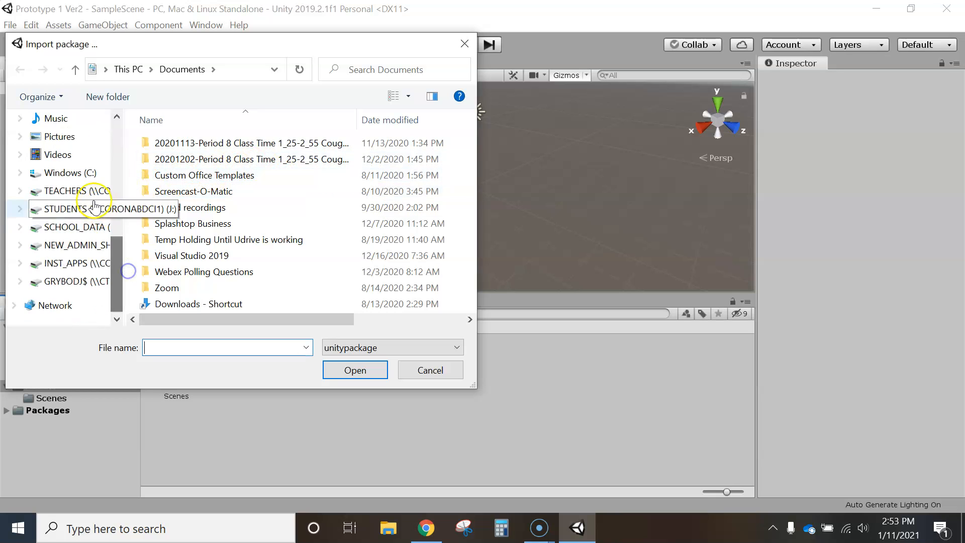
{"action": "left_click", "coordinate": [79, 192]}
{"action": "scroll", "coordinate": [231, 245], "scroll_direction": "down", "scroll_amount": 5}
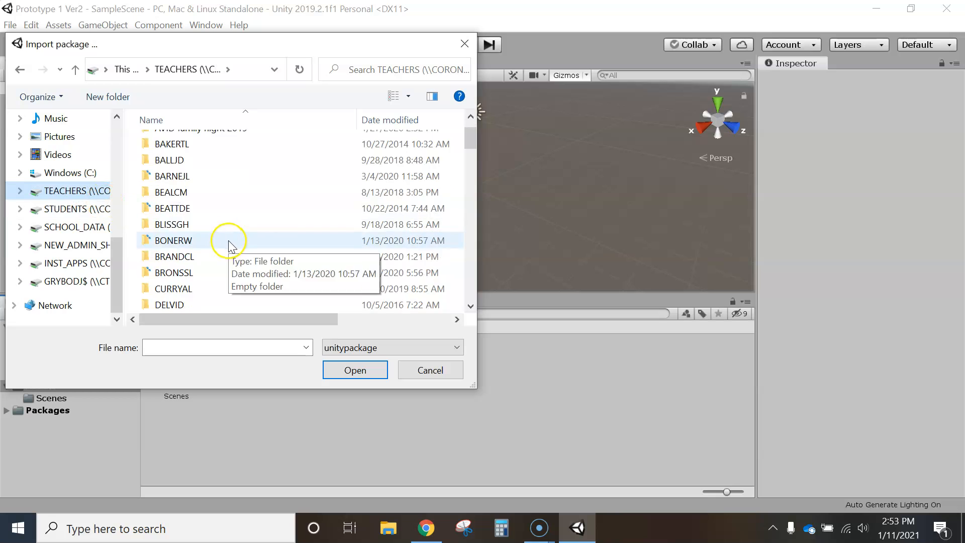
{"action": "scroll", "coordinate": [230, 239], "scroll_direction": "down", "scroll_amount": 1}
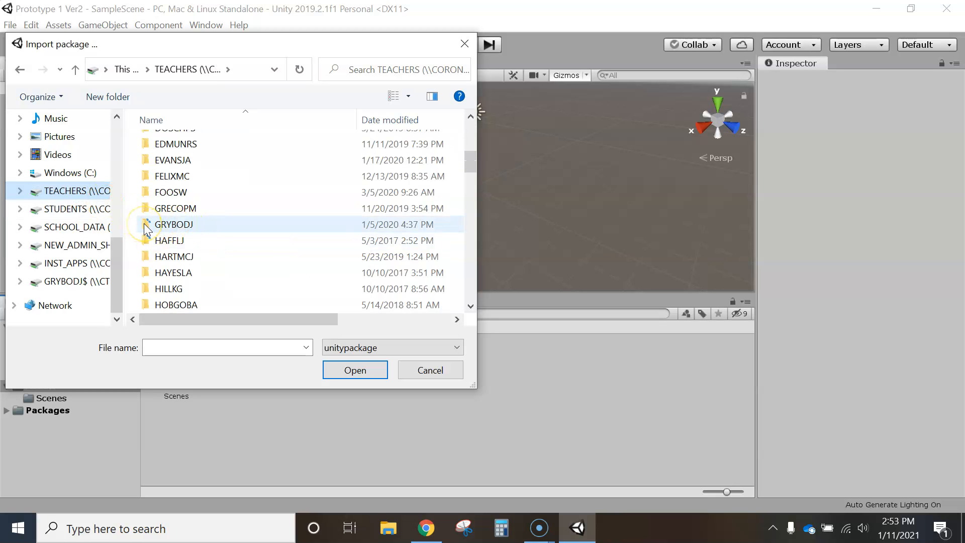
{"action": "left_click", "coordinate": [184, 228]}
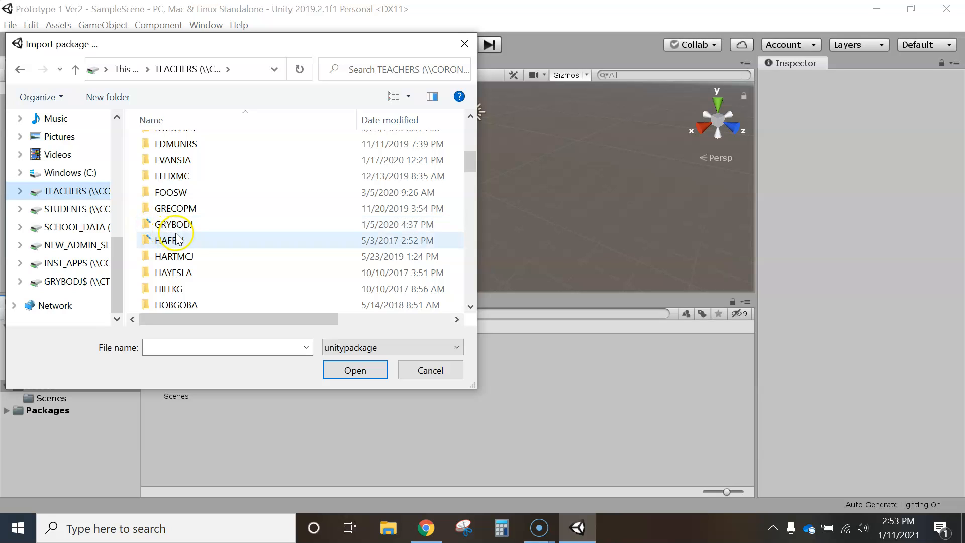
{"action": "double_click", "coordinate": [147, 224]}
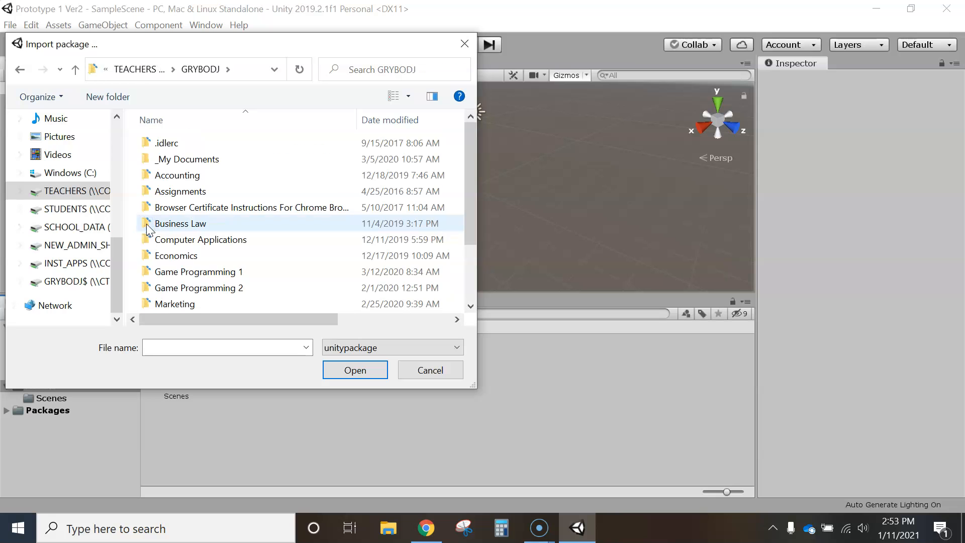
{"action": "left_click", "coordinate": [21, 191]}
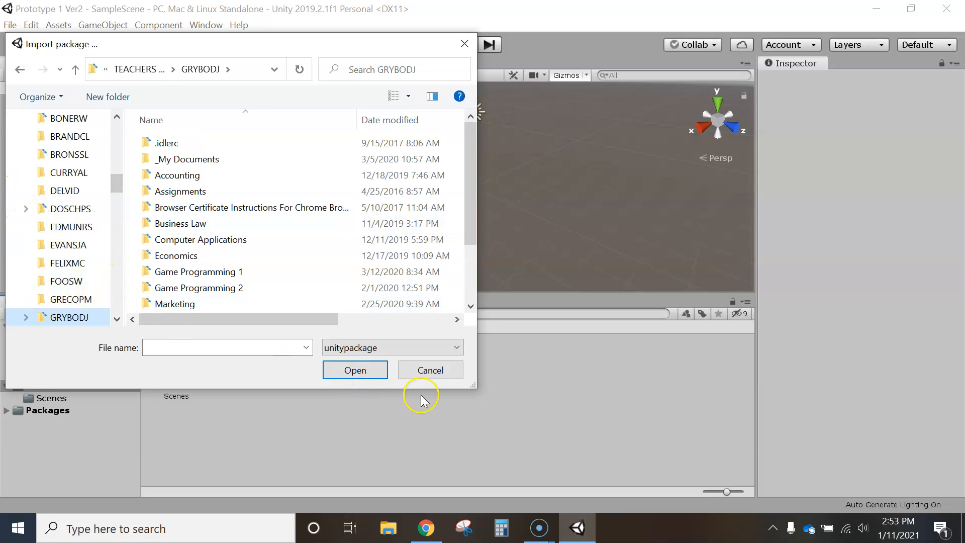
Enlarge the import dialog and its folder tree, and open the Create With Code folder inside Game Programming 2.
{"action": "left_click_drag", "start_coordinate": [472, 384], "coordinate": [732, 447]}
{"action": "left_click_drag", "start_coordinate": [125, 306], "coordinate": [233, 308]}
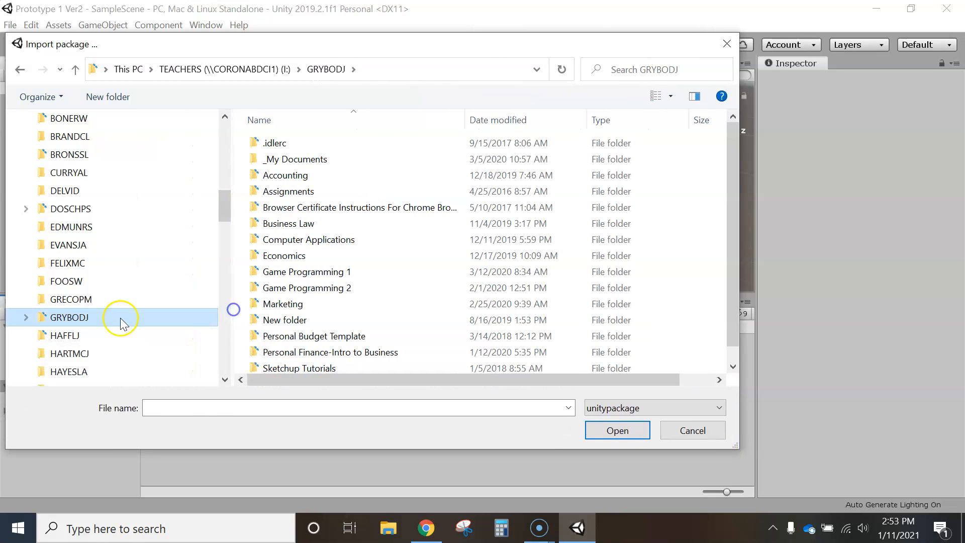
{"action": "left_click", "coordinate": [25, 318]}
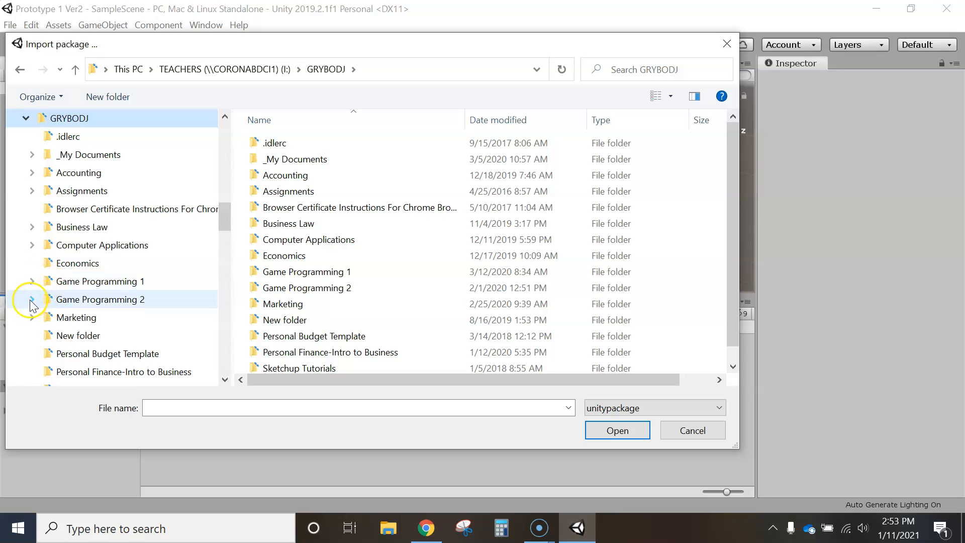
{"action": "left_click", "coordinate": [32, 299]}
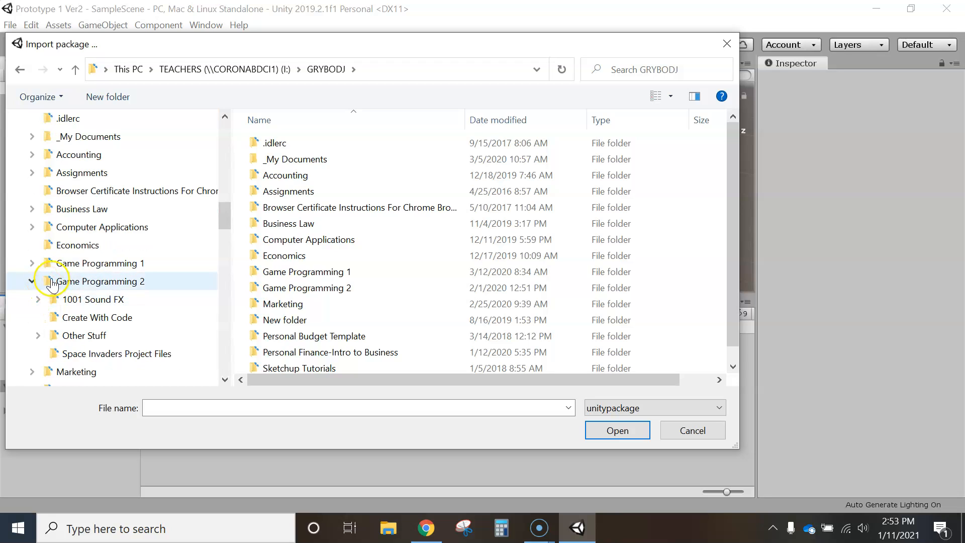
{"action": "left_click", "coordinate": [57, 317]}
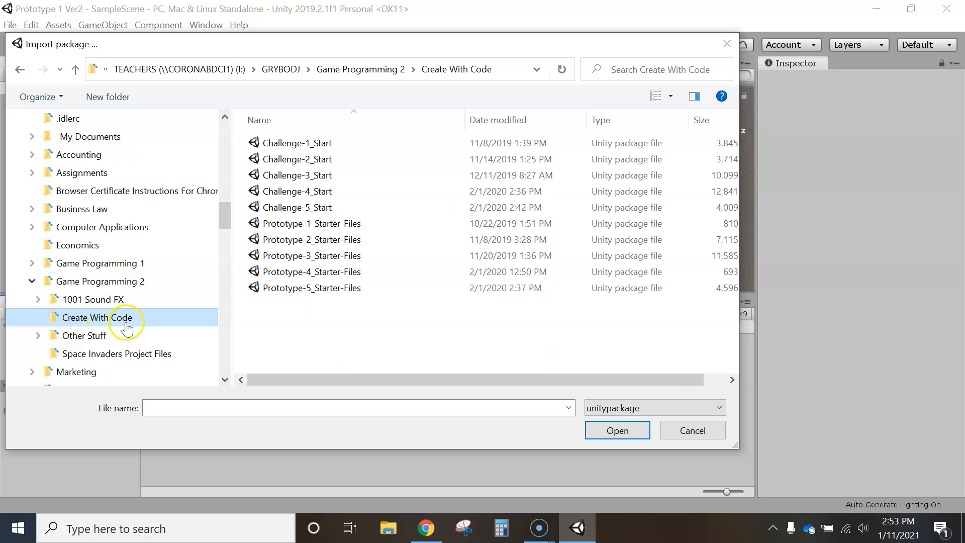
Open the Prototype-1_Starter-Files package and import all of its items into the project.
{"action": "left_click", "coordinate": [292, 224]}
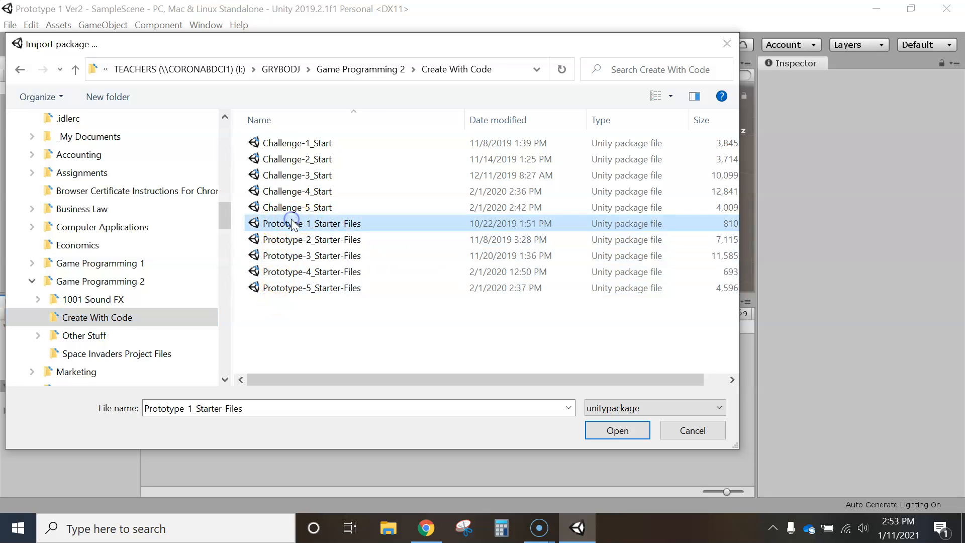
{"action": "left_click", "coordinate": [610, 430]}
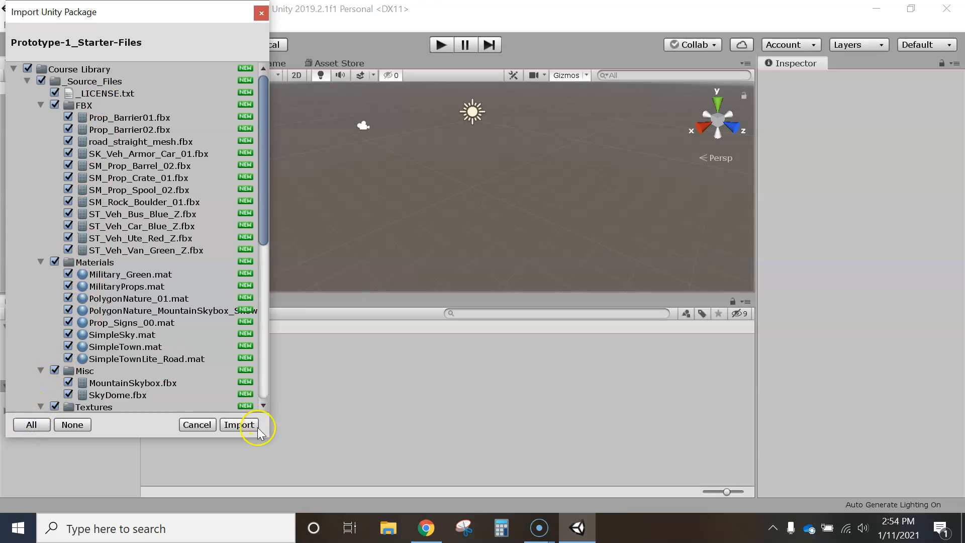
{"action": "left_click", "coordinate": [232, 427]}
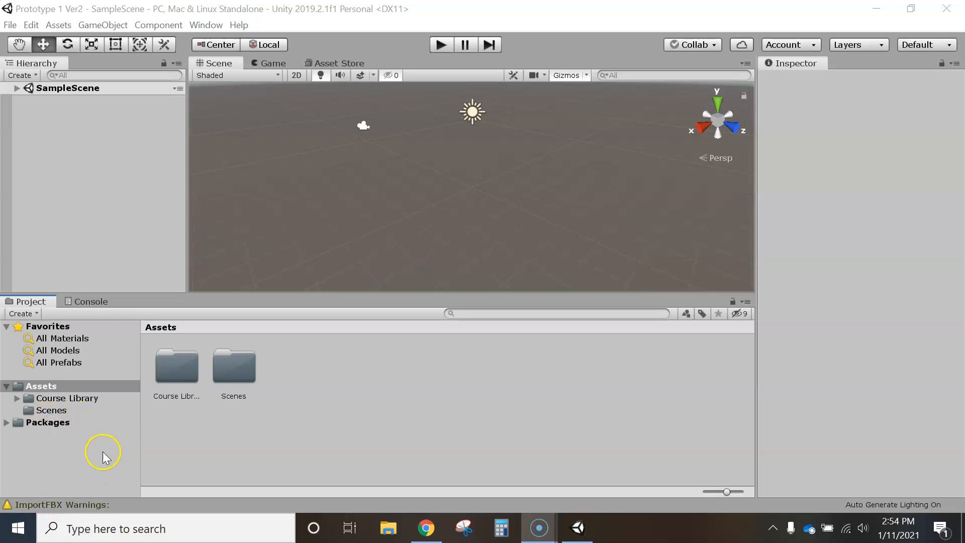
Look through the Course Library subfolders _Source_Files, Ground, Obstacles, Sky and Vehicles, and collapse the Course Library again.
{"action": "left_click", "coordinate": [18, 398]}
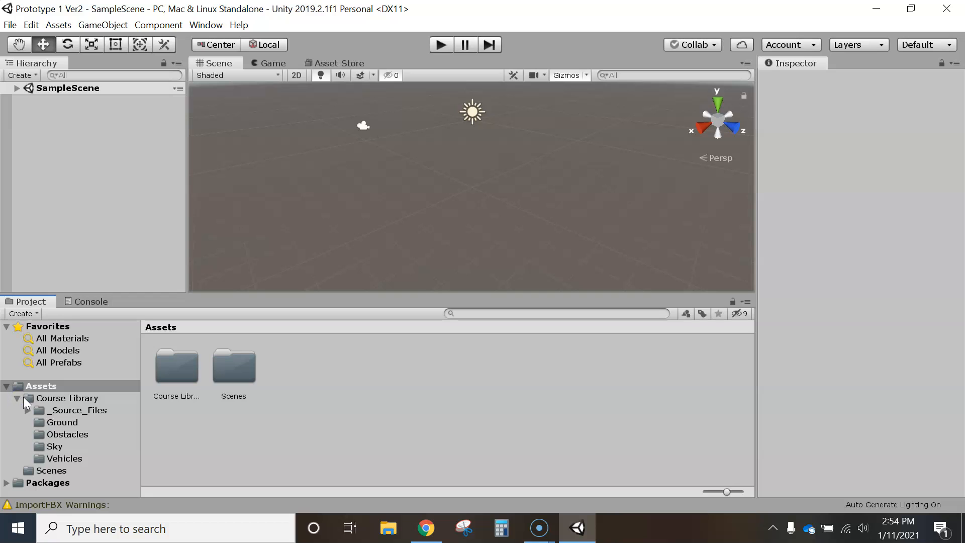
{"action": "left_click", "coordinate": [41, 412]}
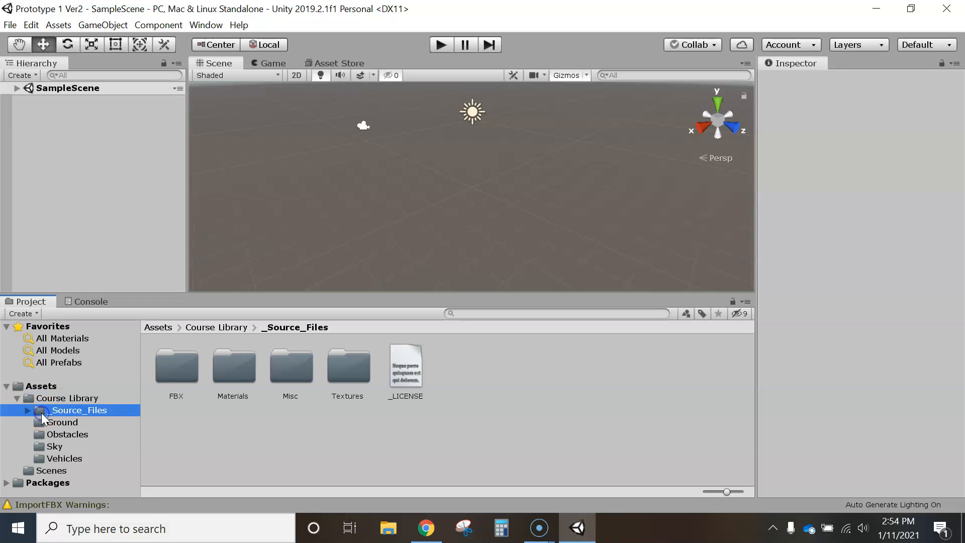
{"action": "left_click", "coordinate": [42, 422]}
{"action": "left_click", "coordinate": [41, 435]}
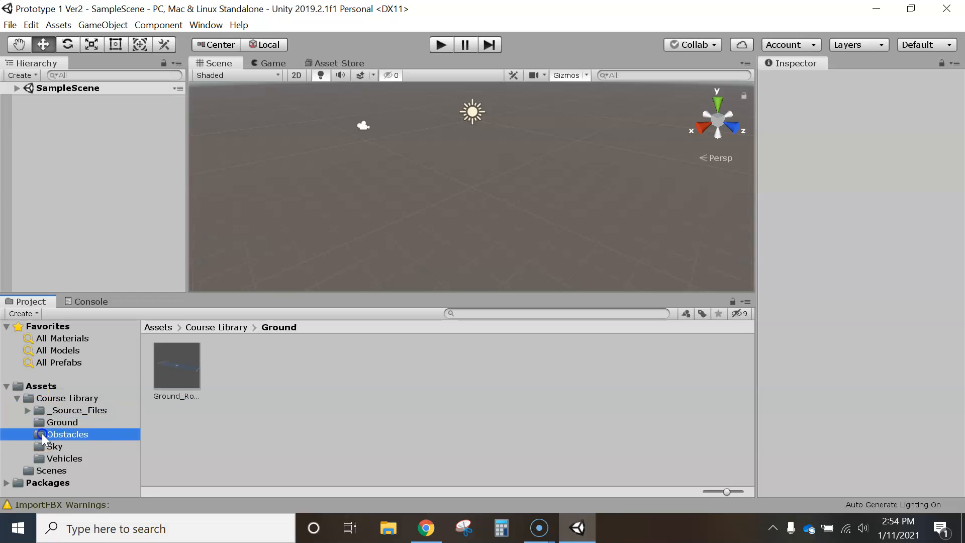
{"action": "left_click", "coordinate": [41, 447]}
{"action": "left_click", "coordinate": [40, 459]}
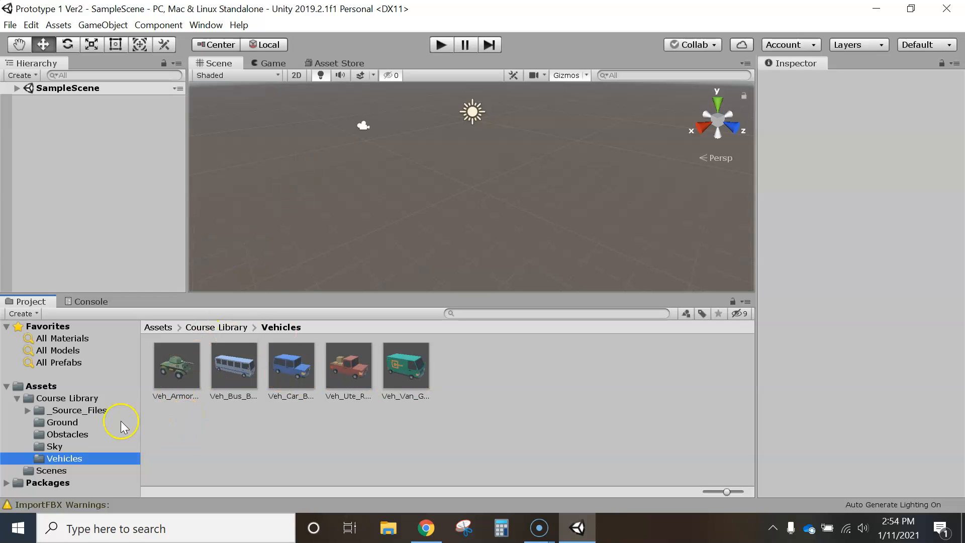
{"action": "left_click", "coordinate": [30, 387]}
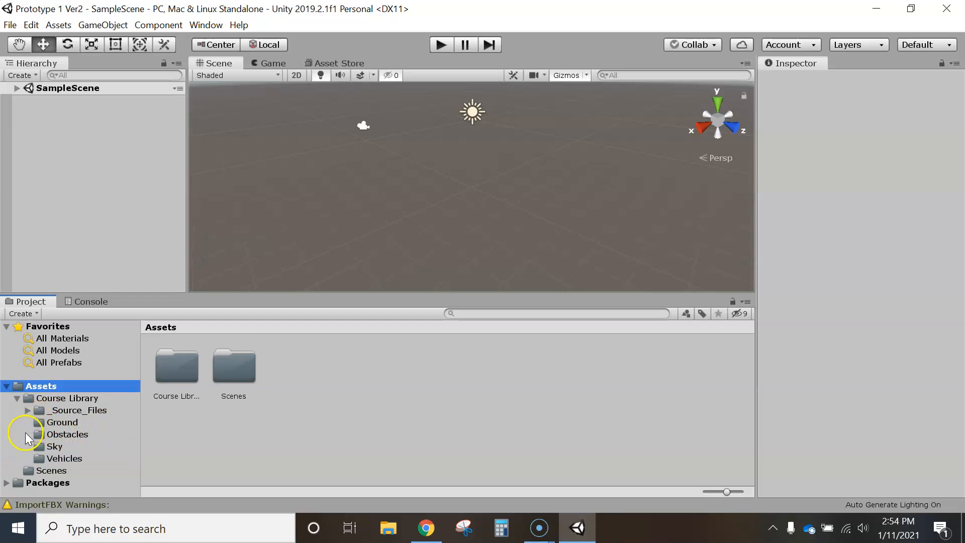
{"action": "left_click", "coordinate": [17, 398]}
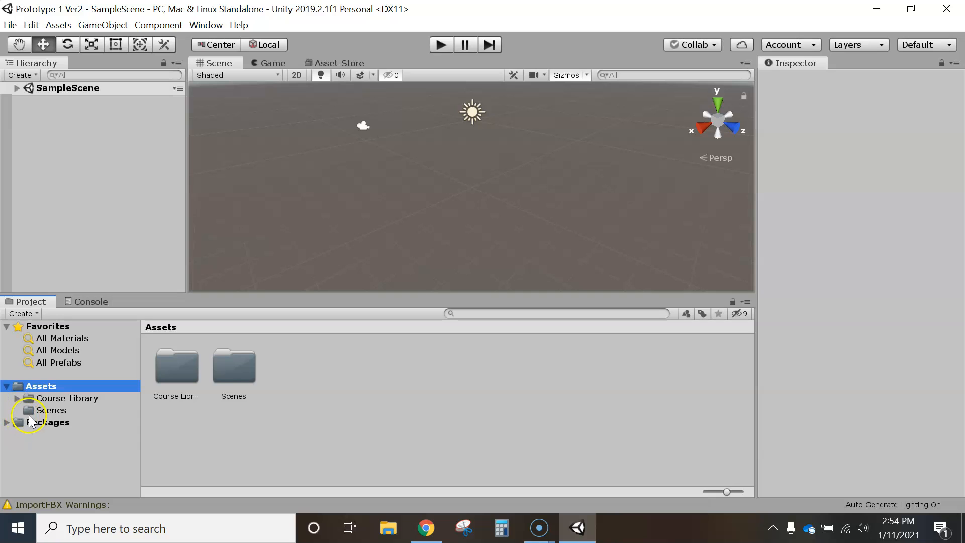
Open the Prototype 1 scene from the Scenes folder, and minimize the Unity editor to return to the Lesson 1.1 tutorial.
{"action": "left_click", "coordinate": [29, 411]}
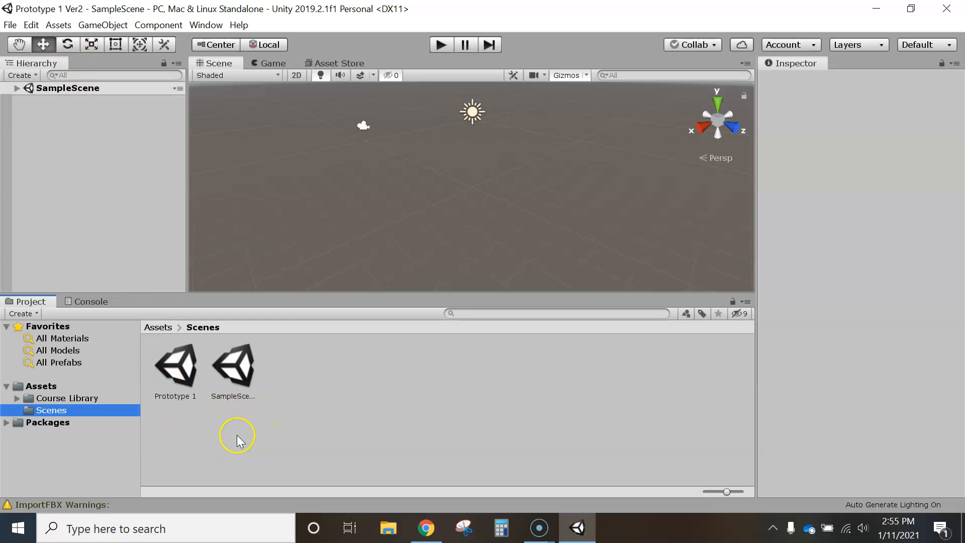
{"action": "double_click", "coordinate": [181, 376]}
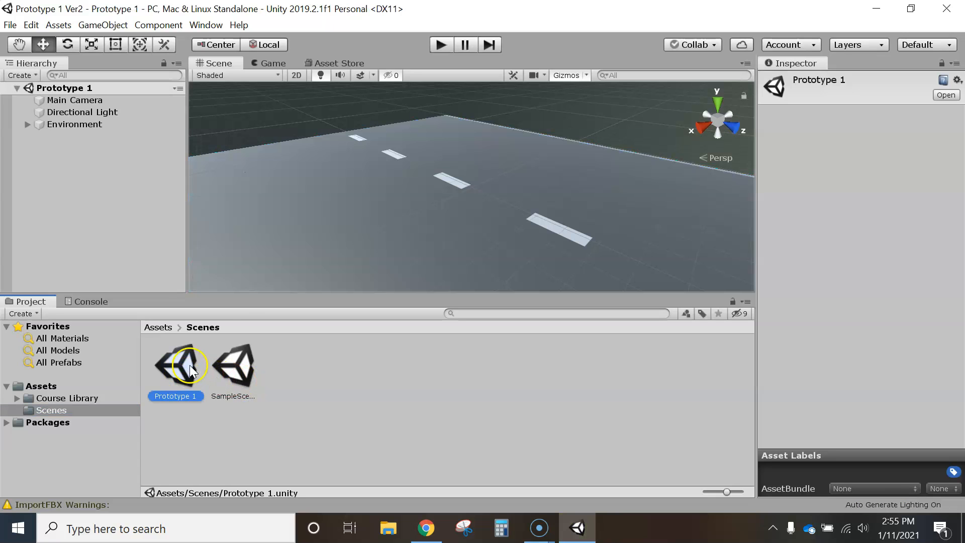
{"action": "scroll", "coordinate": [382, 178], "scroll_direction": "down", "scroll_amount": 5}
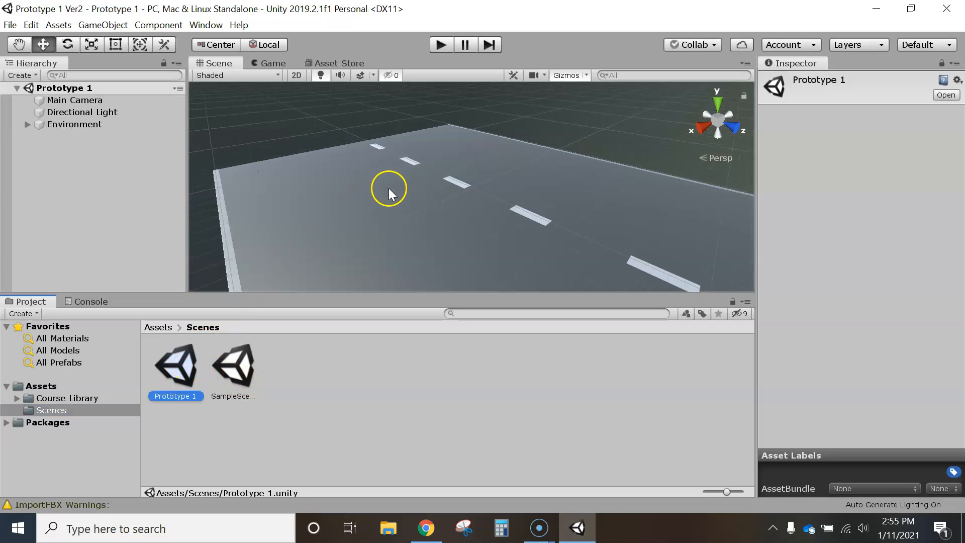
{"action": "scroll", "coordinate": [399, 189], "scroll_direction": "down", "scroll_amount": 8}
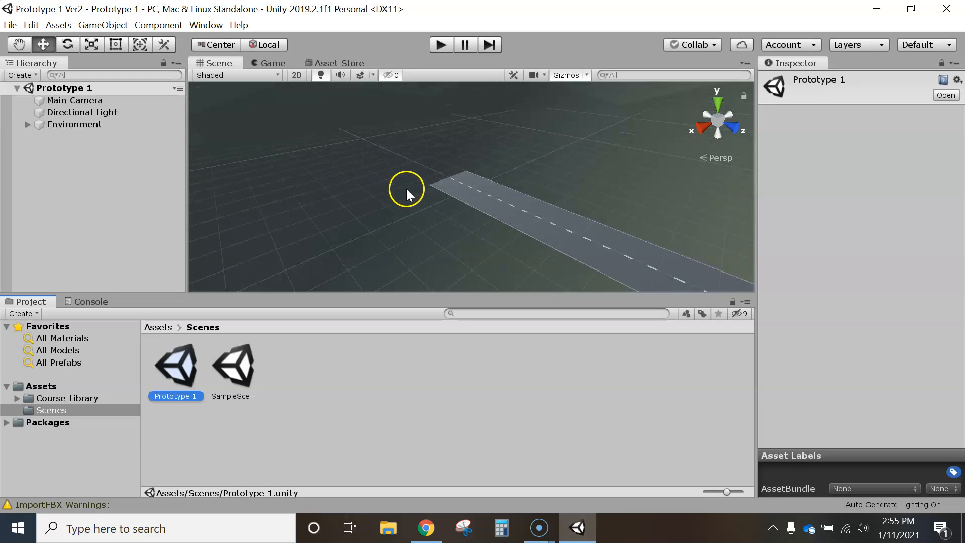
{"action": "scroll", "coordinate": [423, 186], "scroll_direction": "down", "scroll_amount": 10}
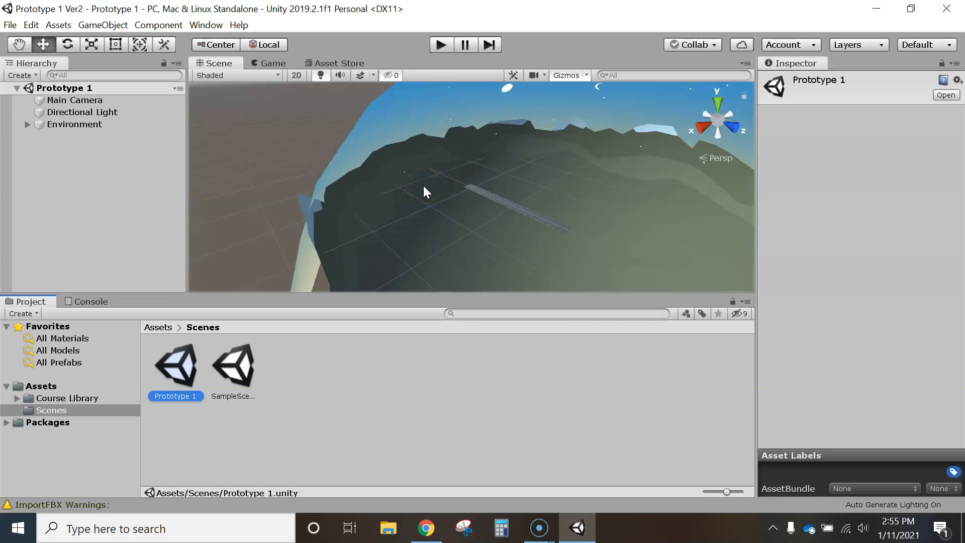
{"action": "scroll", "coordinate": [561, 204], "scroll_direction": "up", "scroll_amount": 10}
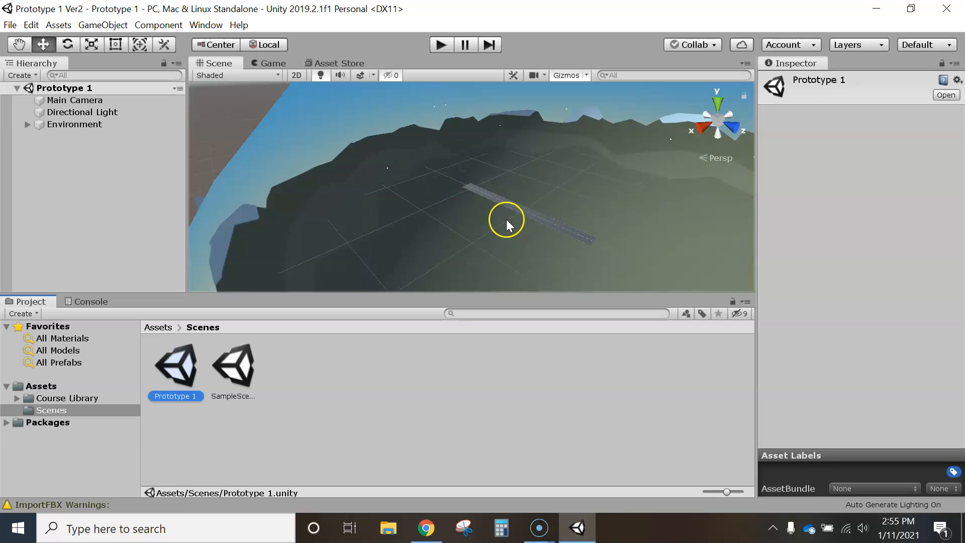
{"action": "scroll", "coordinate": [505, 222], "scroll_direction": "up", "scroll_amount": 2}
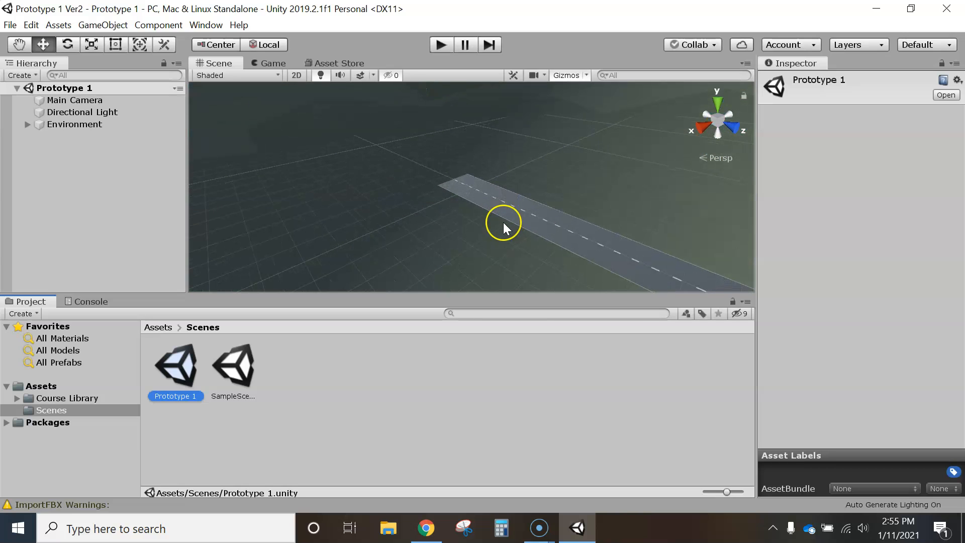
{"action": "left_click", "coordinate": [876, 9]}
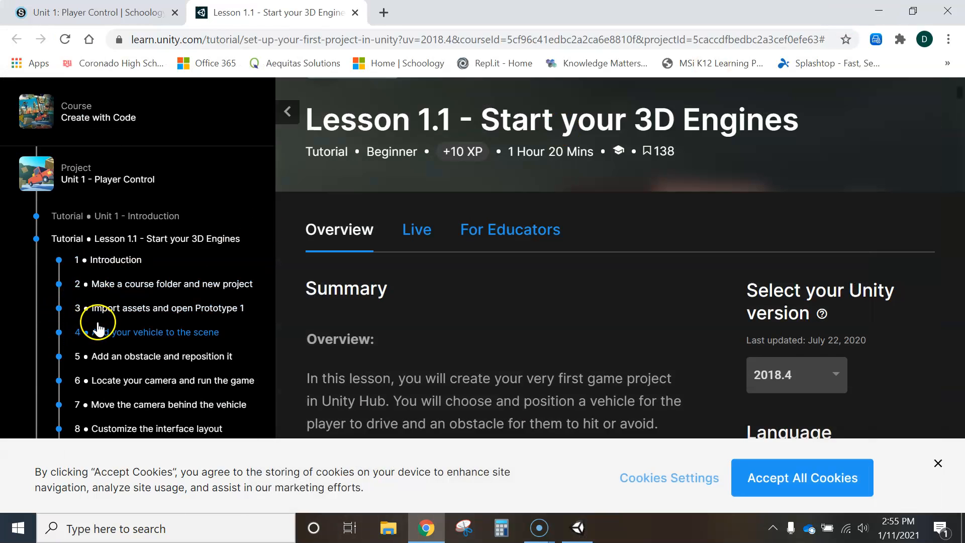
Go to section 3, Import assets and open Prototype 1, in the Lesson 1.1 tutorial and play its video.
{"action": "left_click", "coordinate": [139, 312]}
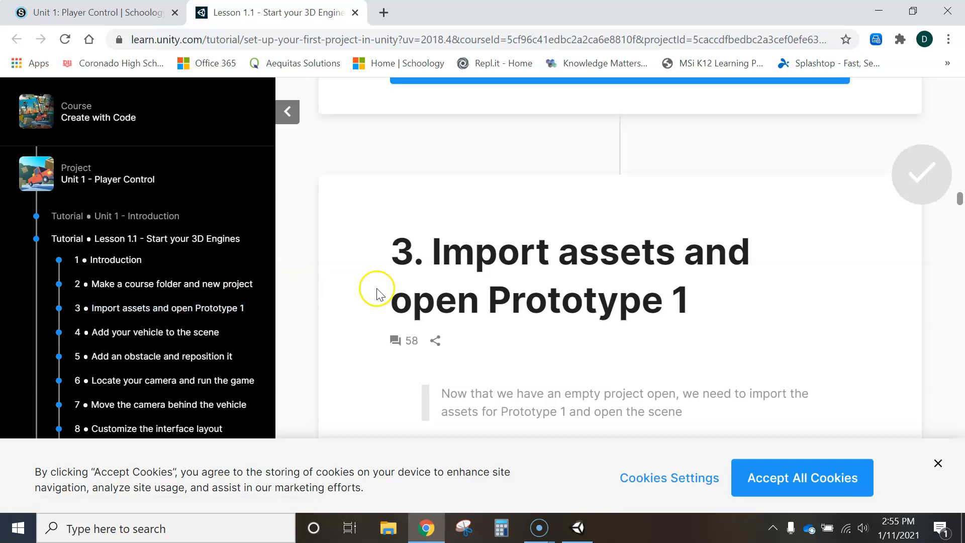
{"action": "scroll", "coordinate": [485, 274], "scroll_direction": "down", "scroll_amount": 1}
{"action": "scroll", "coordinate": [503, 286], "scroll_direction": "down", "scroll_amount": 10}
{"action": "scroll", "coordinate": [567, 216], "scroll_direction": "up", "scroll_amount": 3}
{"action": "left_click", "coordinate": [603, 228]}
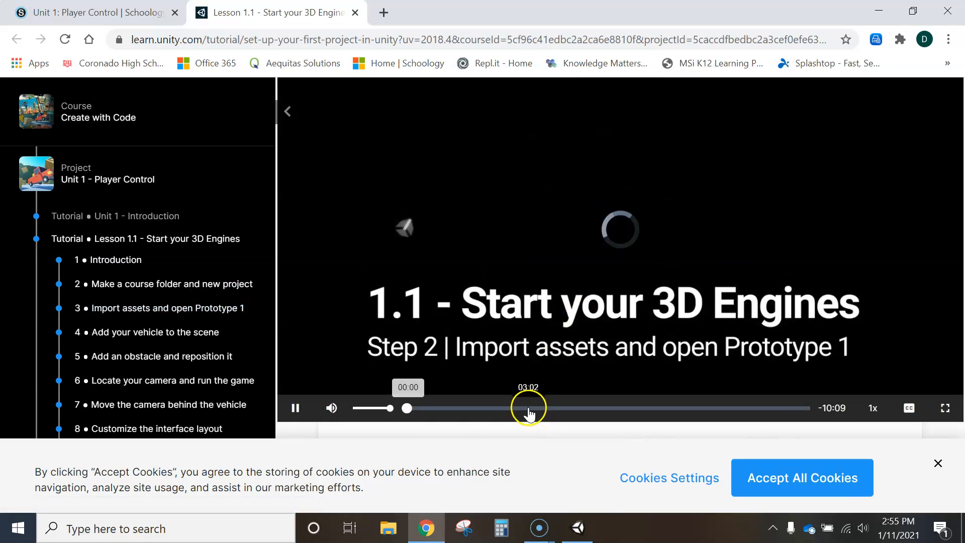
Skim the import video forward to about 05:34, and return to the part about the Asset Store tab at about 04:31.
{"action": "left_click", "coordinate": [530, 408]}
{"action": "left_click", "coordinate": [606, 409]}
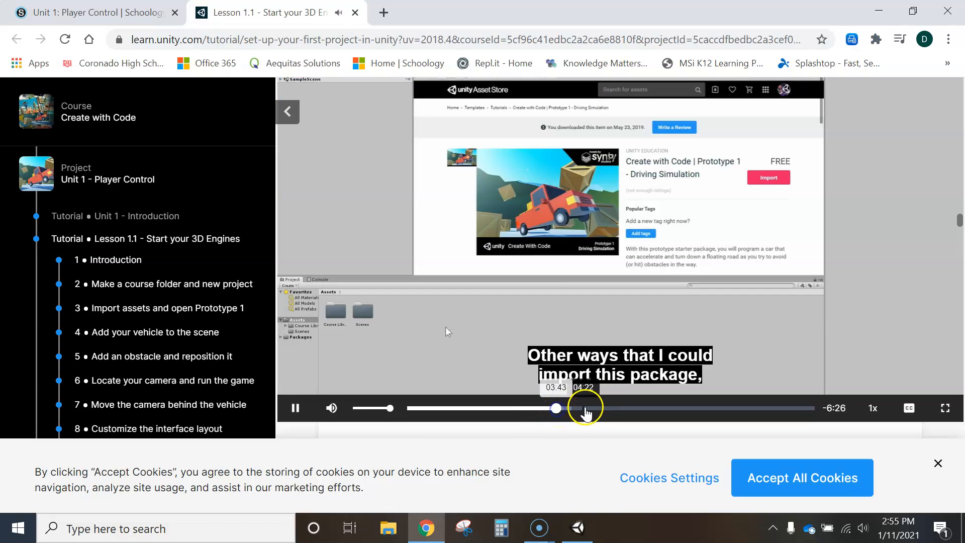
{"action": "left_click", "coordinate": [590, 408]}
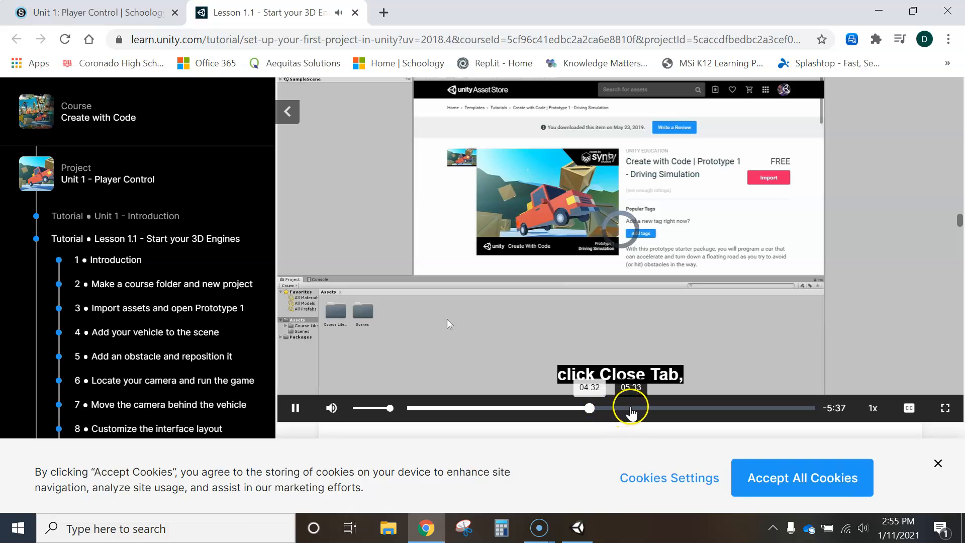
{"action": "left_click", "coordinate": [631, 408]}
{"action": "left_click", "coordinate": [628, 411]}
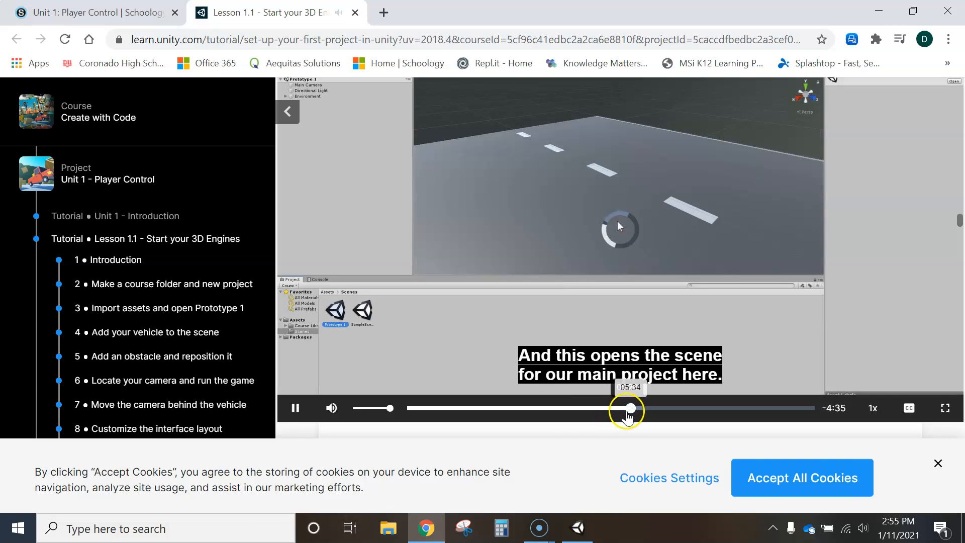
{"action": "left_click_drag", "start_coordinate": [628, 414], "coordinate": [603, 415]}
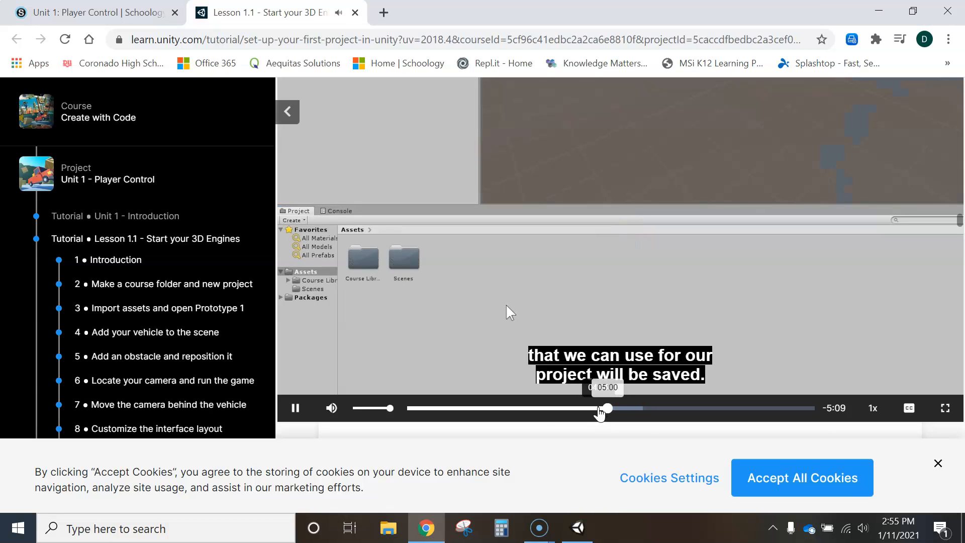
{"action": "left_click", "coordinate": [585, 411]}
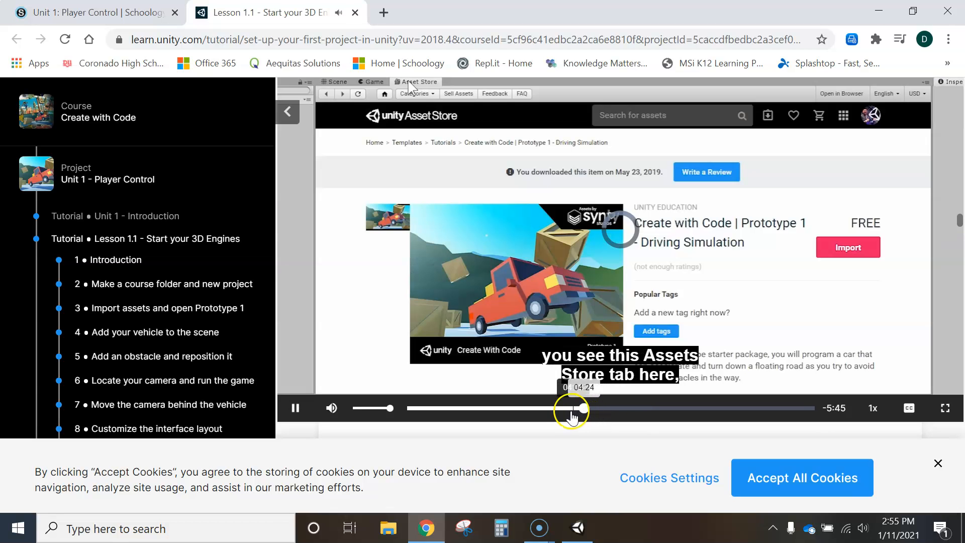
{"action": "left_click", "coordinate": [589, 411]}
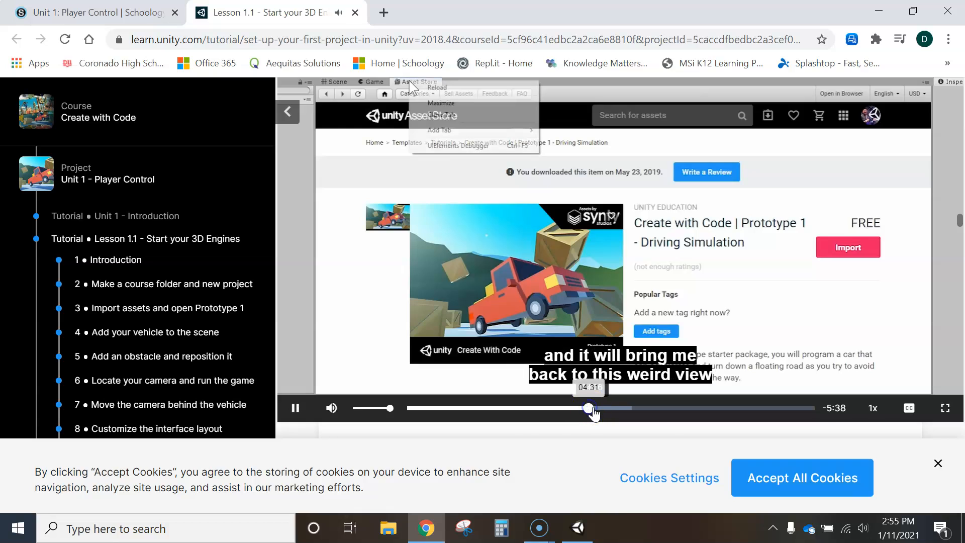